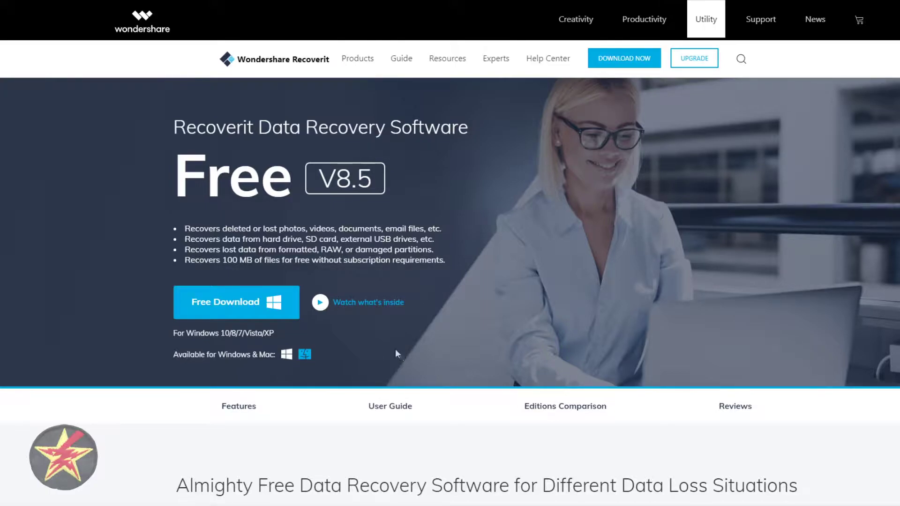
Step: Highlight the 100 MB free recovery allowance in the feature bullets
{"action": "left_click_drag", "start_coordinate": [223, 260], "coordinate": [252, 260]}
{"action": "scroll", "coordinate": [450, 281], "scroll_direction": "down", "scroll_amount": 6}
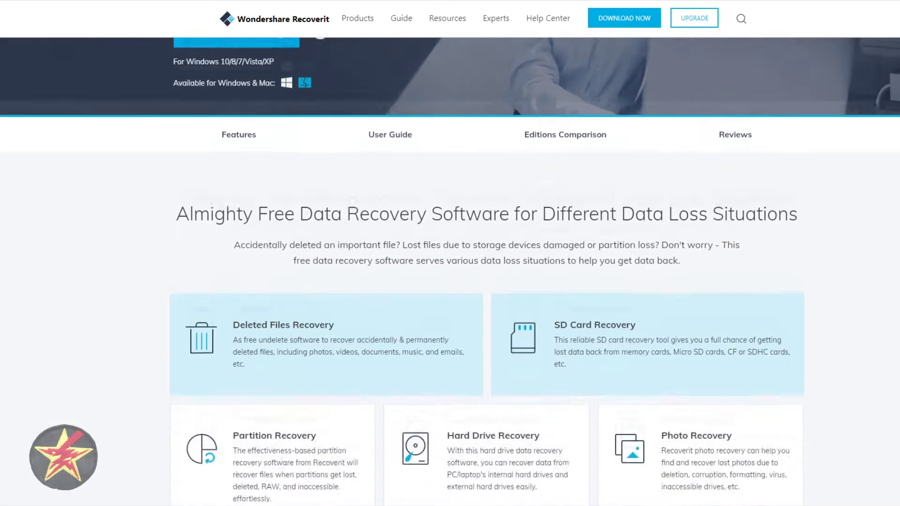
{"action": "scroll", "coordinate": [450, 282], "scroll_direction": "down", "scroll_amount": 5}
{"action": "scroll", "coordinate": [450, 281], "scroll_direction": "down", "scroll_amount": 3}
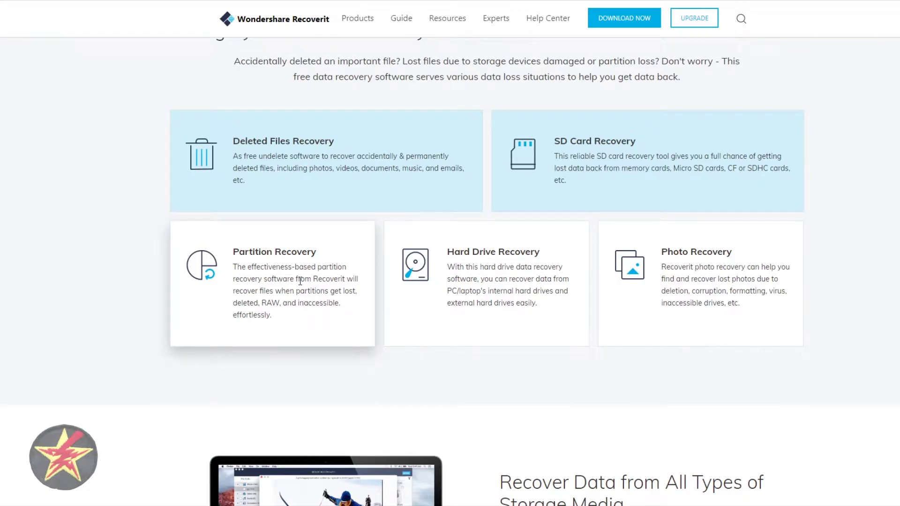
{"action": "scroll", "coordinate": [300, 282], "scroll_direction": "down", "scroll_amount": 1}
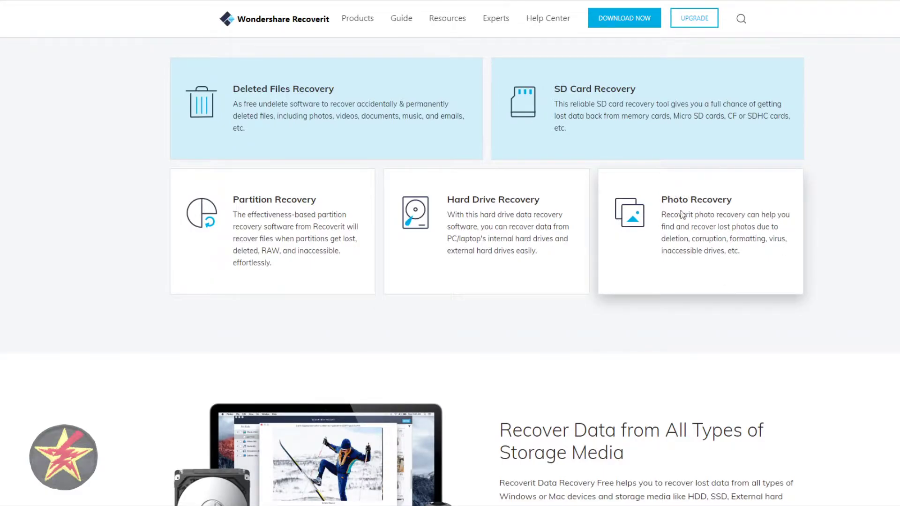
{"action": "scroll", "coordinate": [847, 201], "scroll_direction": "down", "scroll_amount": 4}
{"action": "scroll", "coordinate": [845, 197], "scroll_direction": "down", "scroll_amount": 2}
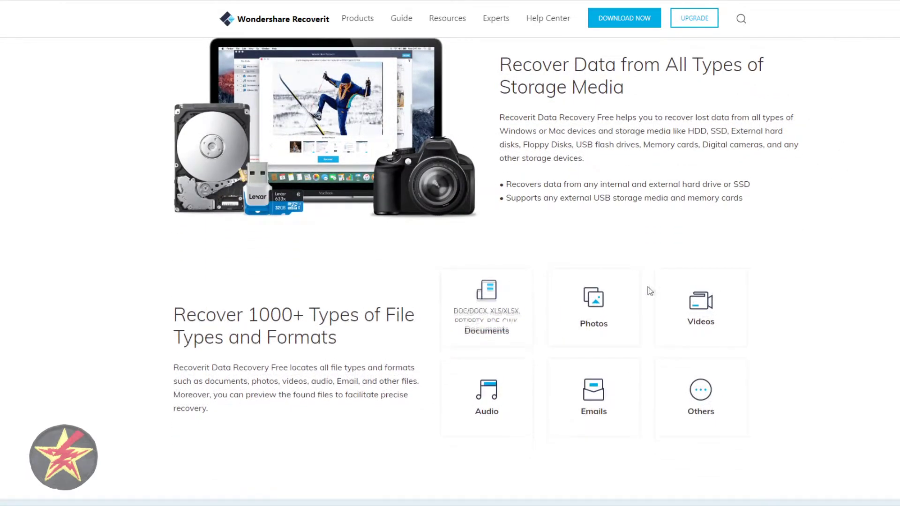
{"action": "mouse_move", "coordinate": [594, 307]}
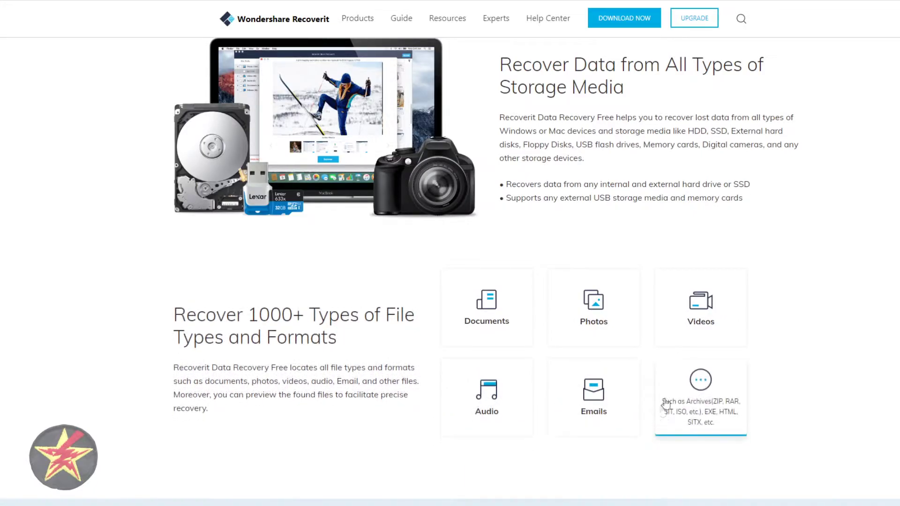
{"action": "mouse_move", "coordinate": [700, 396]}
{"action": "scroll", "coordinate": [809, 321], "scroll_direction": "down", "scroll_amount": 3}
{"action": "scroll", "coordinate": [809, 322], "scroll_direction": "down", "scroll_amount": 3}
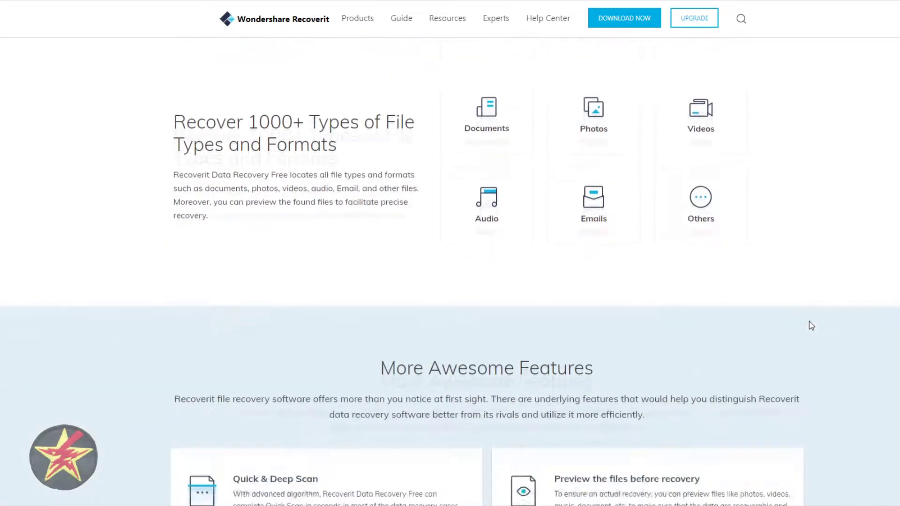
{"action": "scroll", "coordinate": [809, 324], "scroll_direction": "down", "scroll_amount": 3}
{"action": "scroll", "coordinate": [819, 324], "scroll_direction": "down", "scroll_amount": 3}
{"action": "scroll", "coordinate": [829, 324], "scroll_direction": "down", "scroll_amount": 2}
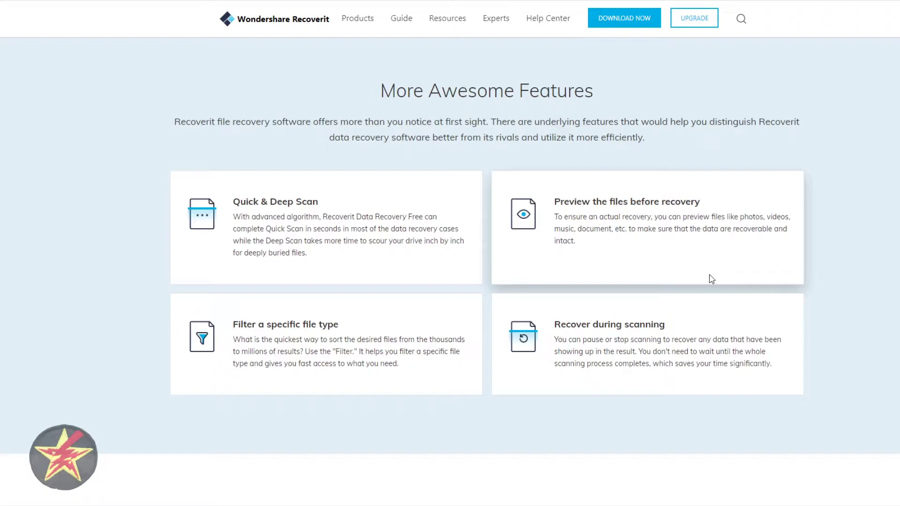
{"action": "scroll", "coordinate": [355, 278], "scroll_direction": "down", "scroll_amount": 1}
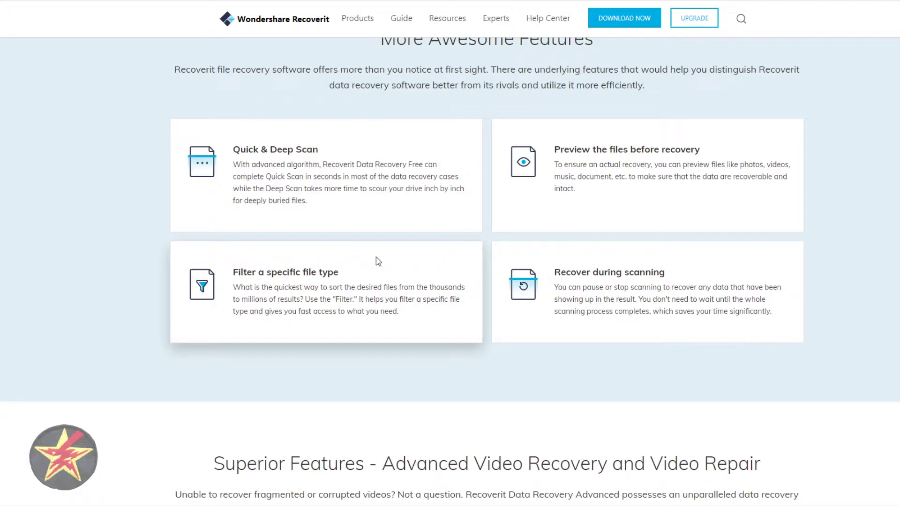
{"action": "scroll", "coordinate": [376, 261], "scroll_direction": "down", "scroll_amount": 1}
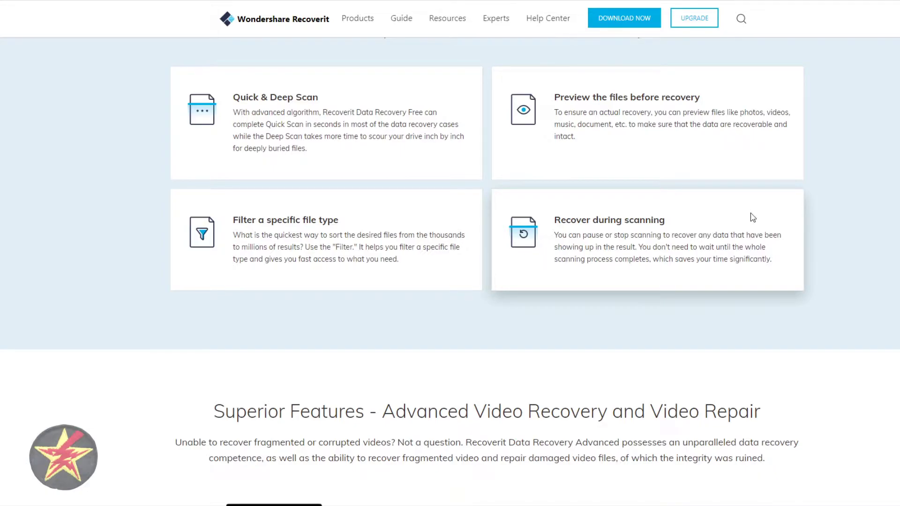
{"action": "scroll", "coordinate": [751, 217], "scroll_direction": "down", "scroll_amount": 3}
{"action": "scroll", "coordinate": [751, 216], "scroll_direction": "down", "scroll_amount": 3}
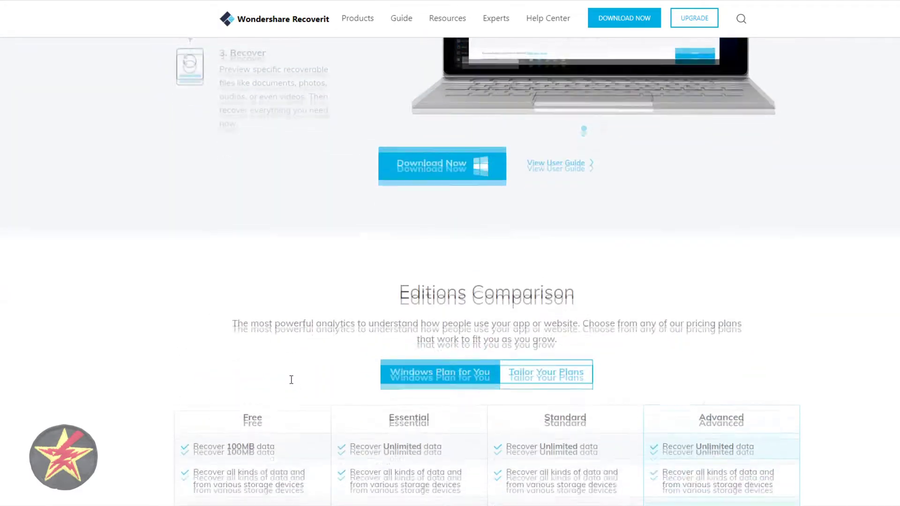
{"action": "scroll", "coordinate": [290, 380], "scroll_direction": "down", "scroll_amount": 3}
{"action": "scroll", "coordinate": [291, 352], "scroll_direction": "down", "scroll_amount": 2}
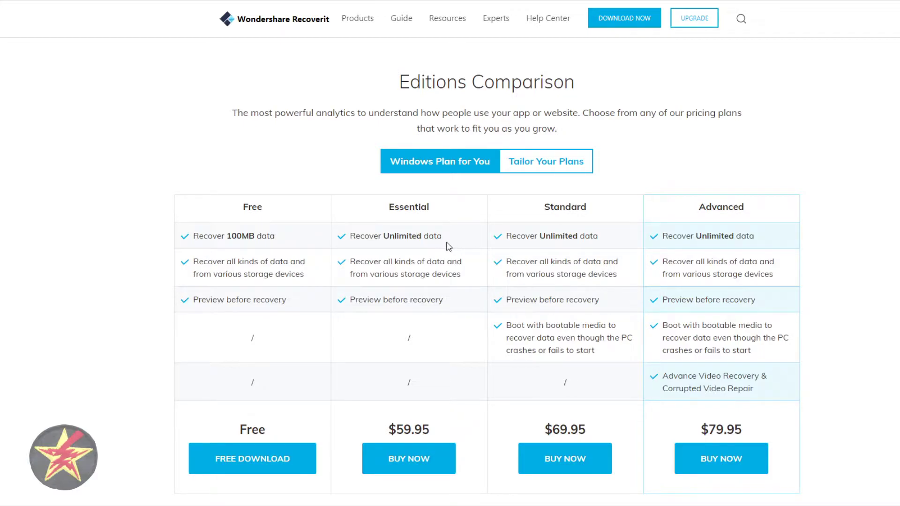
{"action": "scroll", "coordinate": [447, 245], "scroll_direction": "down", "scroll_amount": 1}
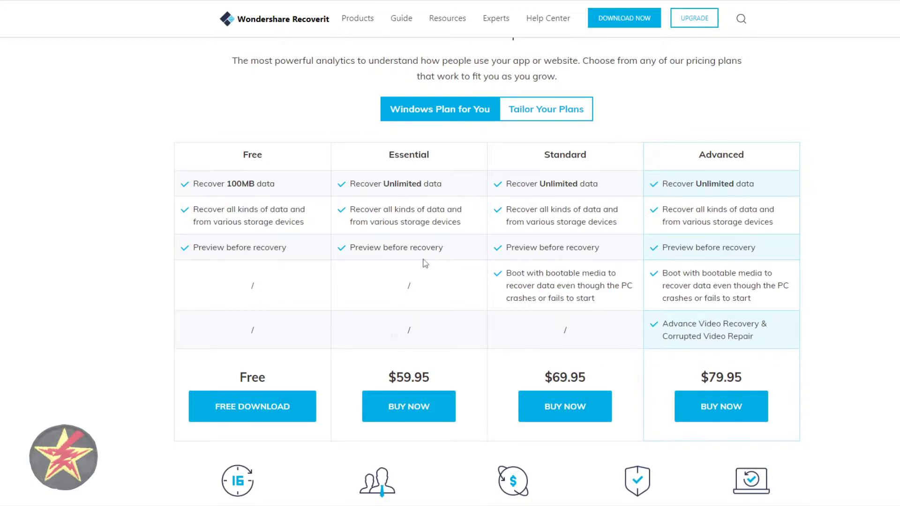
Step: Highlight the Essential edition in the comparison, then go to the Buy Now plans page
{"action": "double_click", "coordinate": [408, 154]}
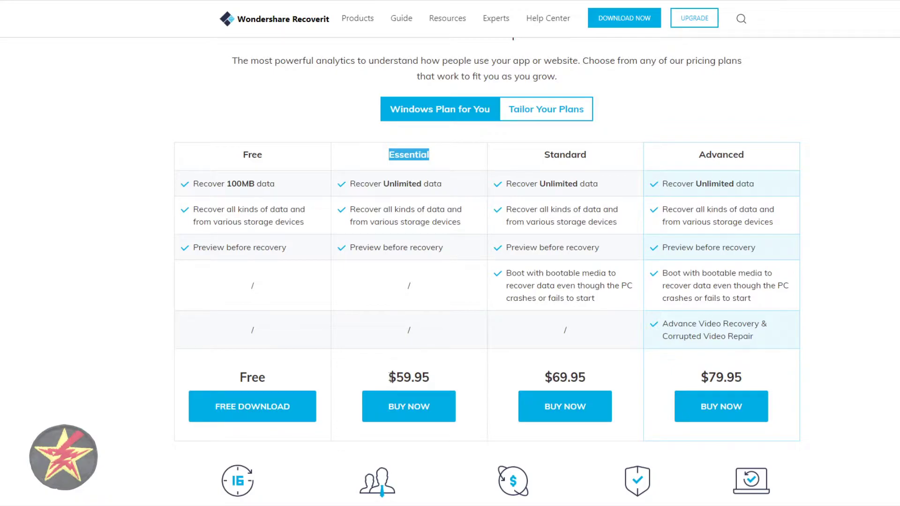
{"action": "left_click", "coordinate": [536, 109]}
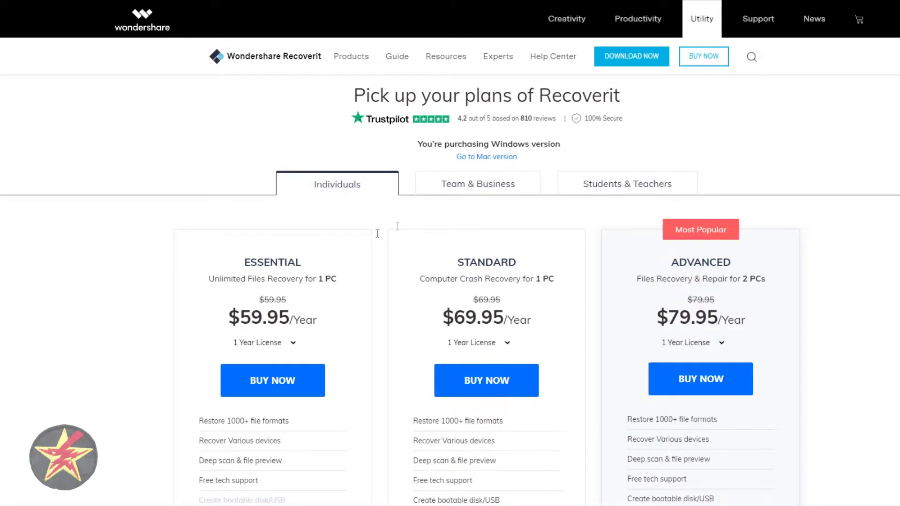
{"action": "scroll", "coordinate": [362, 238], "scroll_direction": "down", "scroll_amount": 2}
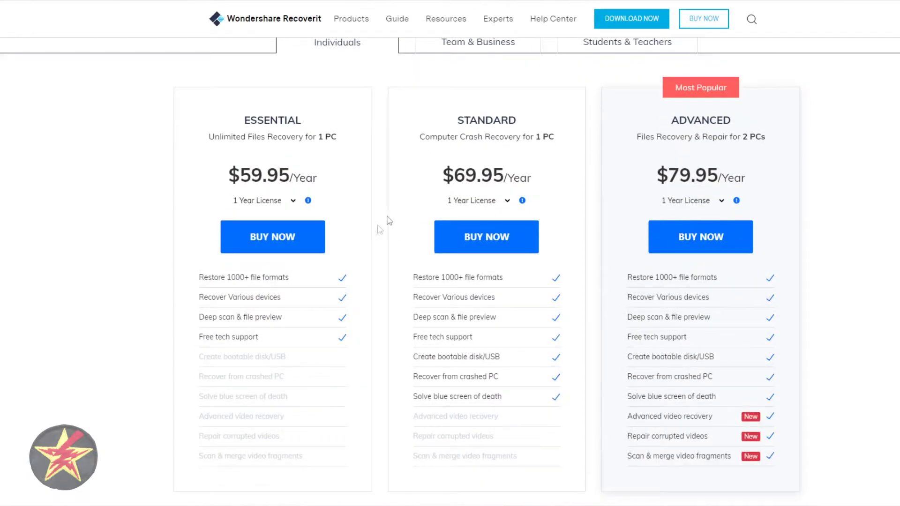
Step: Try the Essential plan's 1 Month and 1 Year licenses, then settle on the Lifetime License
{"action": "left_click", "coordinate": [292, 201]}
{"action": "left_click", "coordinate": [276, 221]}
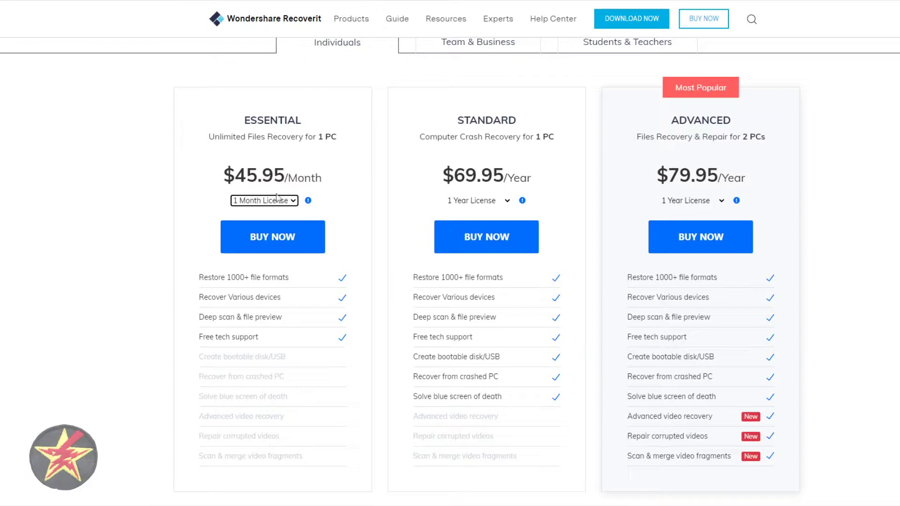
{"action": "left_click", "coordinate": [293, 210]}
{"action": "left_click", "coordinate": [293, 201]}
{"action": "left_click", "coordinate": [277, 211]}
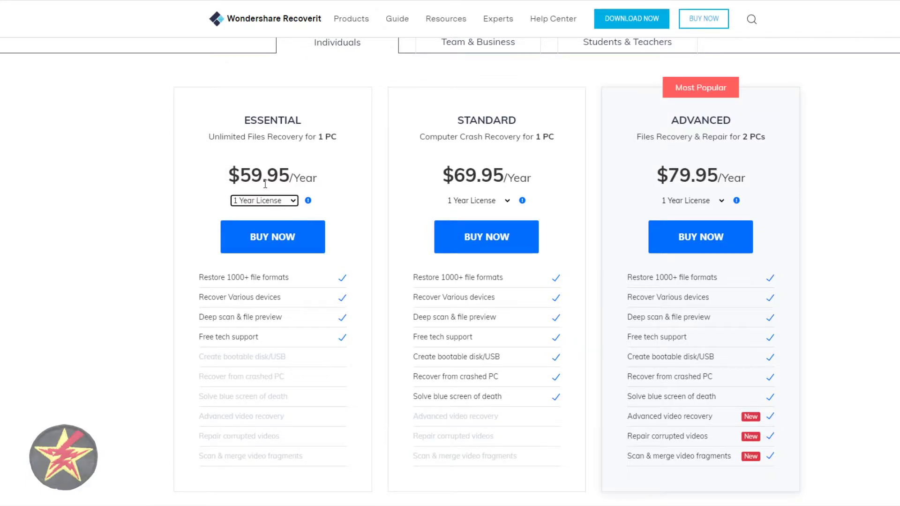
{"action": "left_click", "coordinate": [295, 207]}
{"action": "key", "text": "Down"}
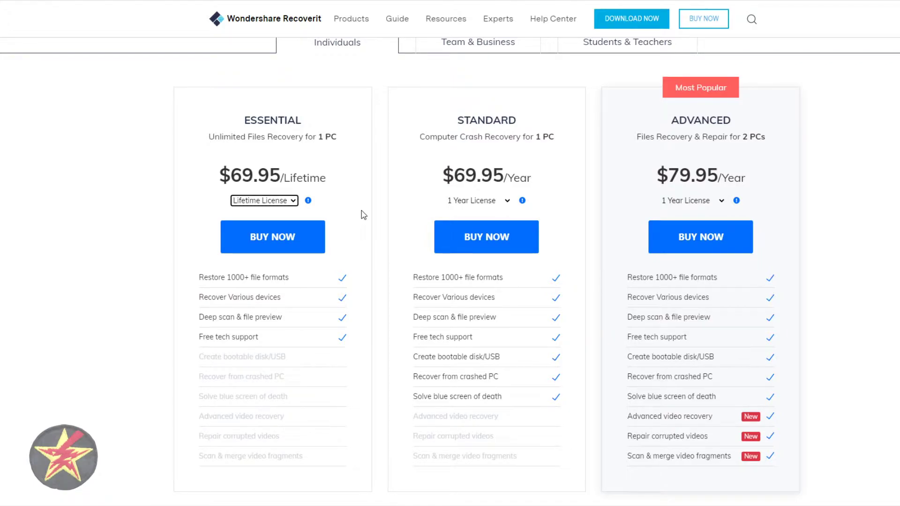
{"action": "scroll", "coordinate": [361, 210], "scroll_direction": "down", "scroll_amount": 2}
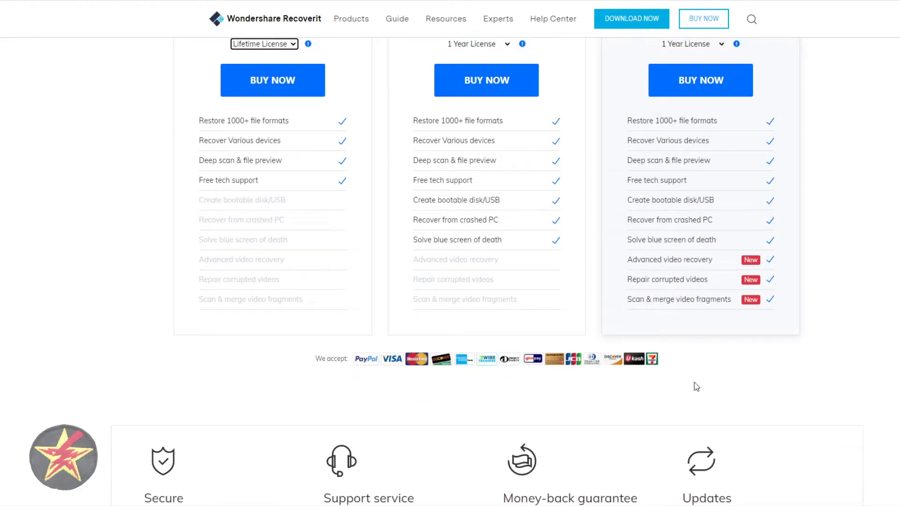
{"action": "scroll", "coordinate": [694, 386], "scroll_direction": "down", "scroll_amount": 2}
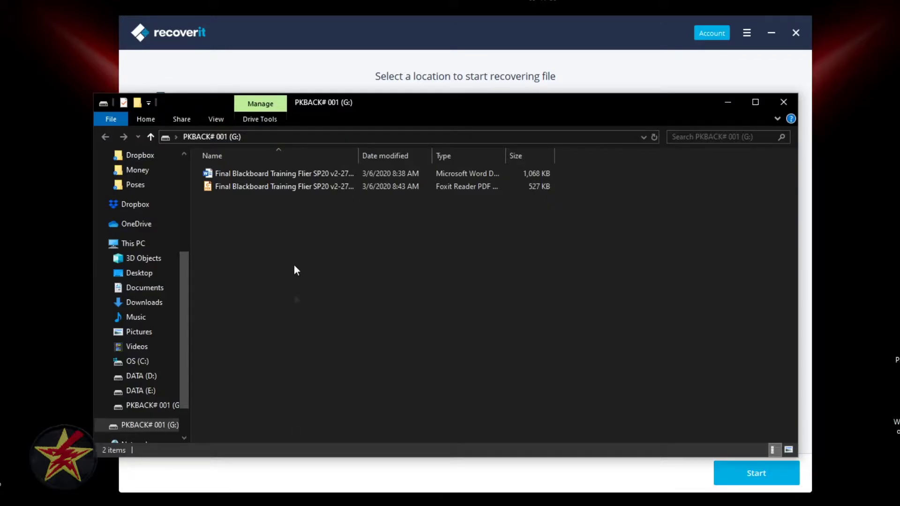
Step: Close the file window showing the PKBACK# 001 (G:) card's contents
{"action": "left_click", "coordinate": [783, 102]}
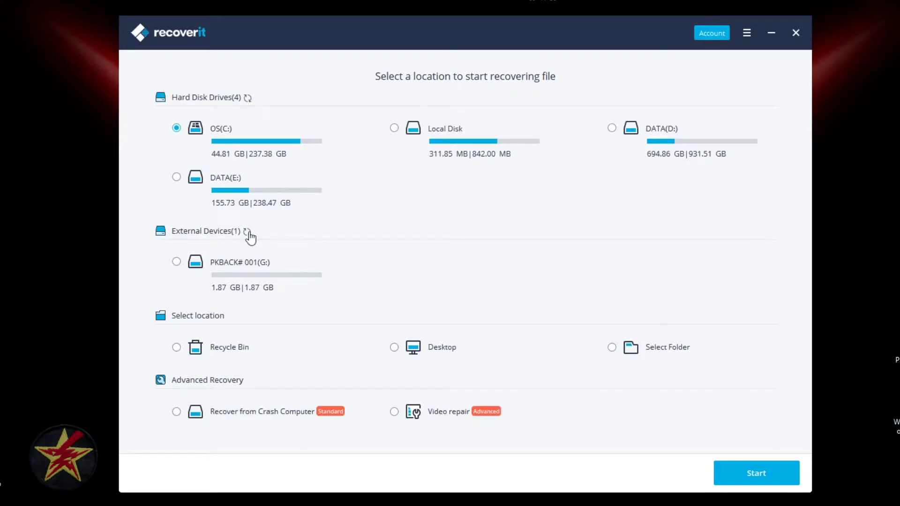
Step: Select PKBACK# 001 (G:) under External Devices and start its scan
{"action": "left_click", "coordinate": [271, 266]}
{"action": "left_click", "coordinate": [762, 472]}
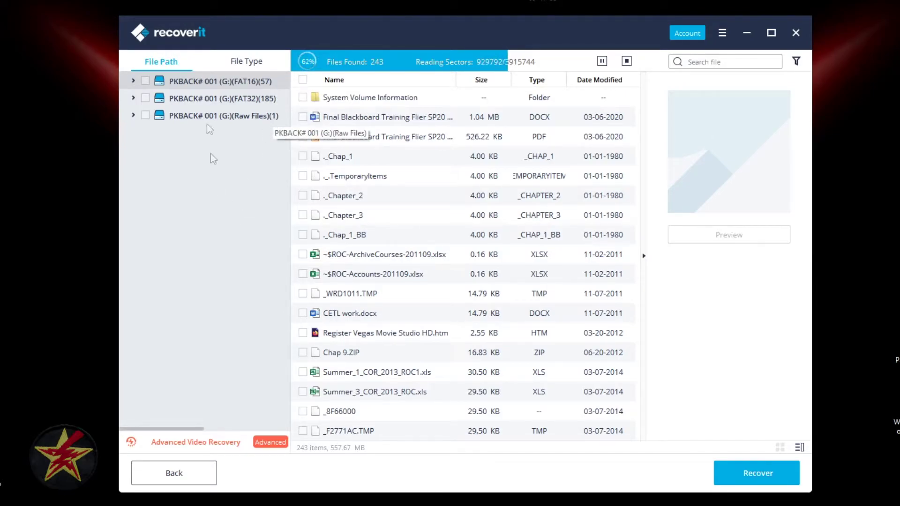
Step: Group results by File Type and list the 12 DOCX files under Document
{"action": "left_click", "coordinate": [257, 65]}
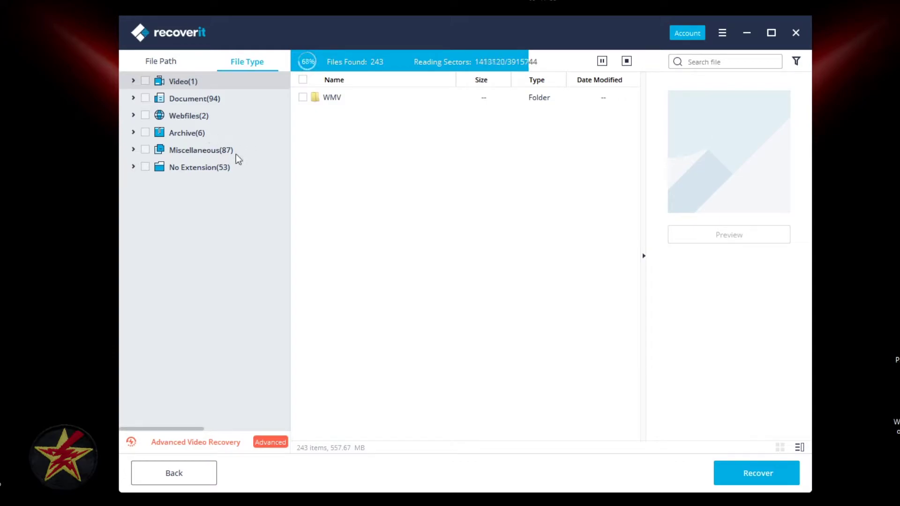
{"action": "left_click", "coordinate": [134, 99]}
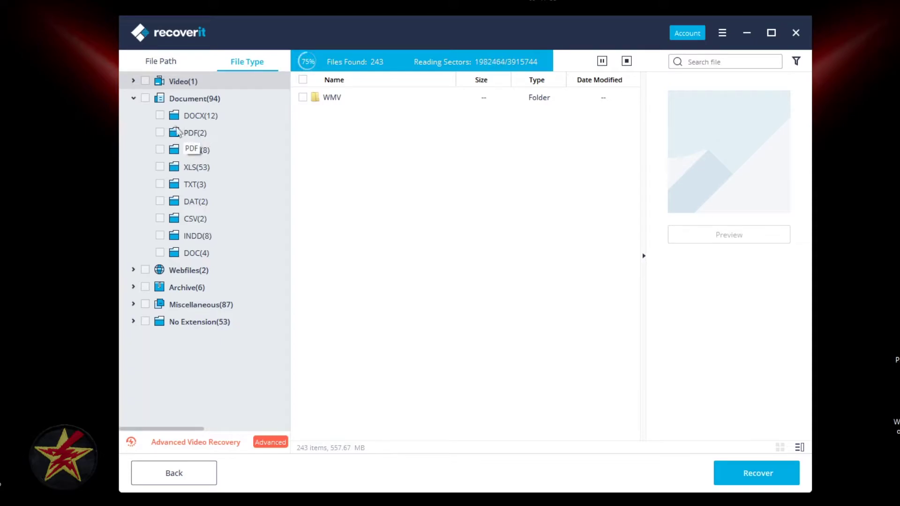
{"action": "left_click", "coordinate": [195, 117]}
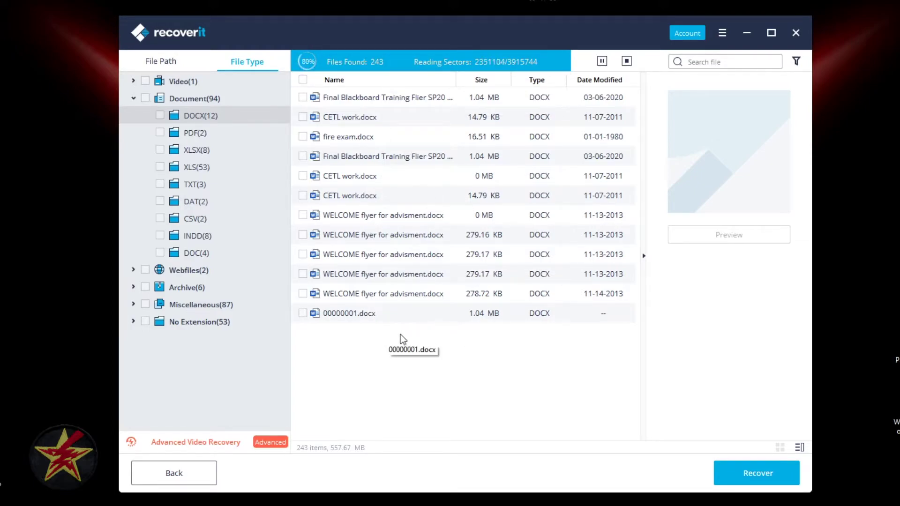
Step: Sort by Date Modified, pause the scan, check then uncheck CETL work.docx, and resume scanning
{"action": "left_click", "coordinate": [604, 79]}
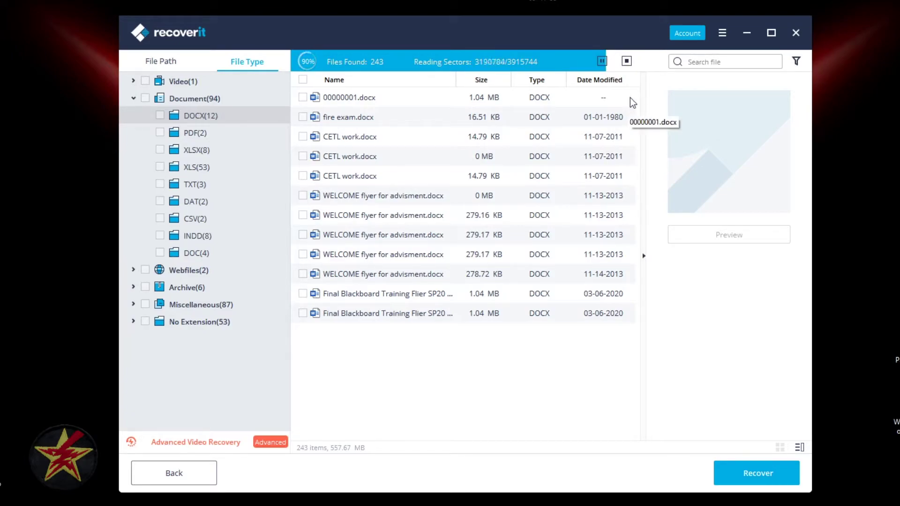
{"action": "left_click", "coordinate": [605, 59]}
{"action": "left_click", "coordinate": [349, 176]}
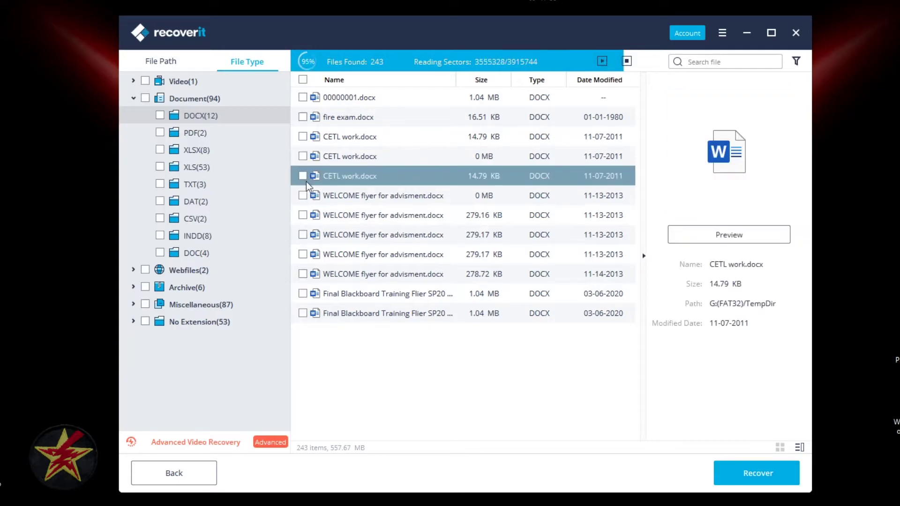
{"action": "left_click", "coordinate": [303, 176]}
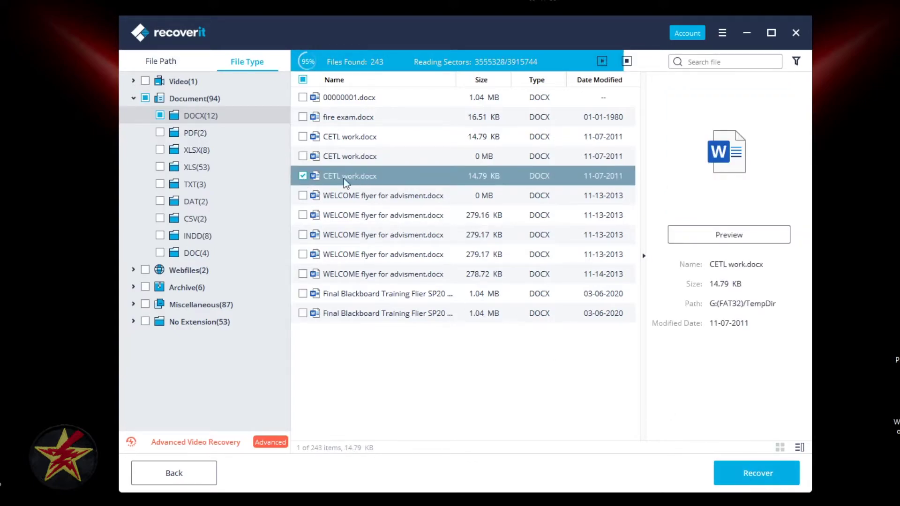
{"action": "left_click", "coordinate": [303, 176]}
{"action": "left_click", "coordinate": [603, 62]}
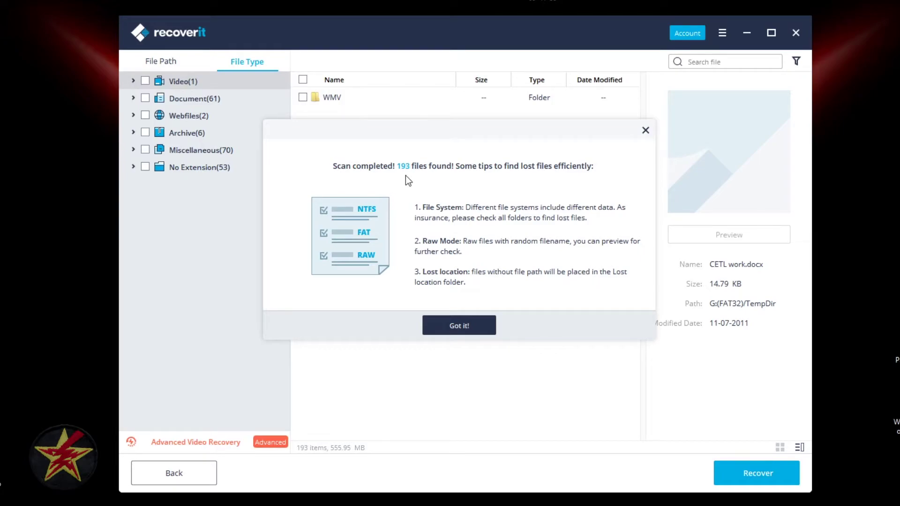
Step: Dismiss the scan-completed tips and browse the Document category's DOCX and PDF files
{"action": "left_click", "coordinate": [471, 325]}
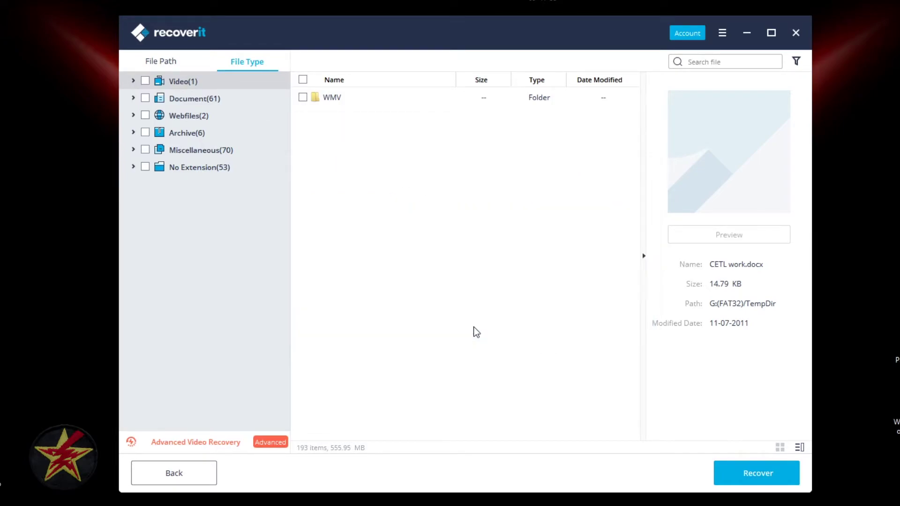
{"action": "mouse_move", "coordinate": [184, 119]}
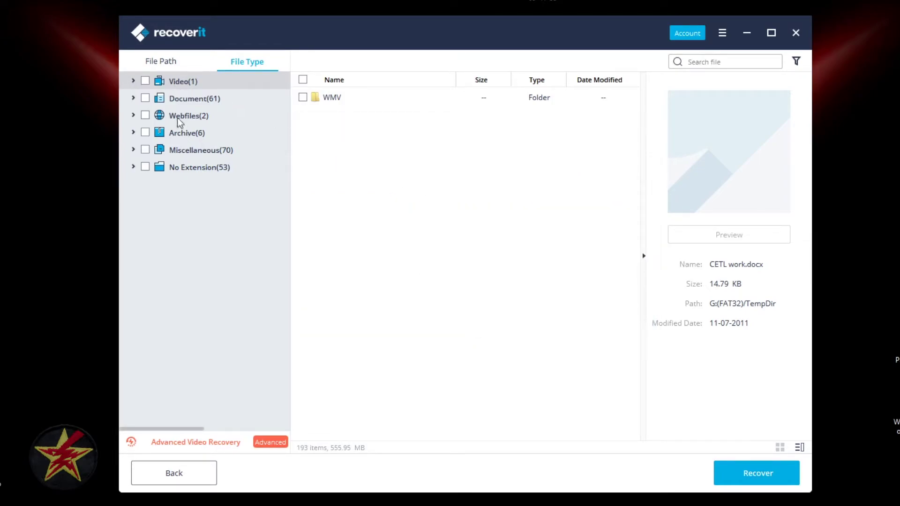
{"action": "left_click", "coordinate": [182, 99]}
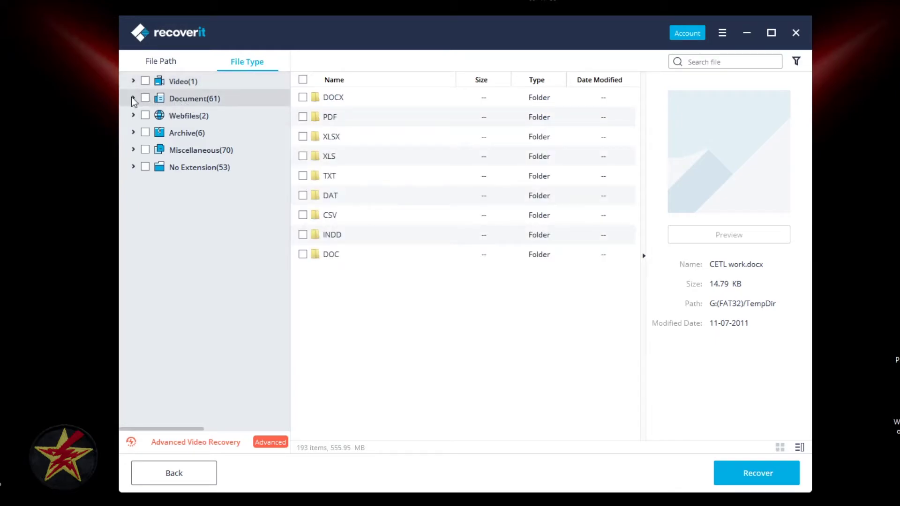
{"action": "left_click", "coordinate": [133, 98]}
{"action": "left_click", "coordinate": [200, 115]}
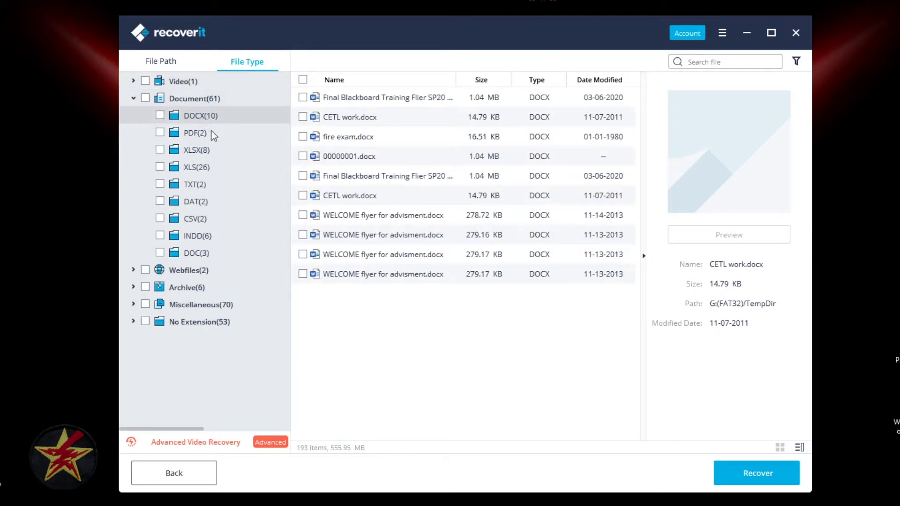
{"action": "left_click", "coordinate": [211, 132]}
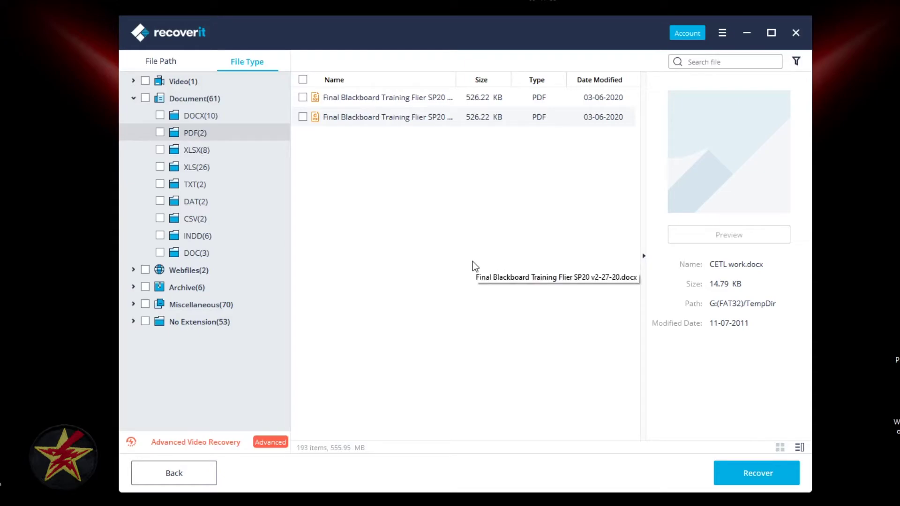
Step: Go Back from the results and confirm Exit without saving them
{"action": "left_click", "coordinate": [195, 470]}
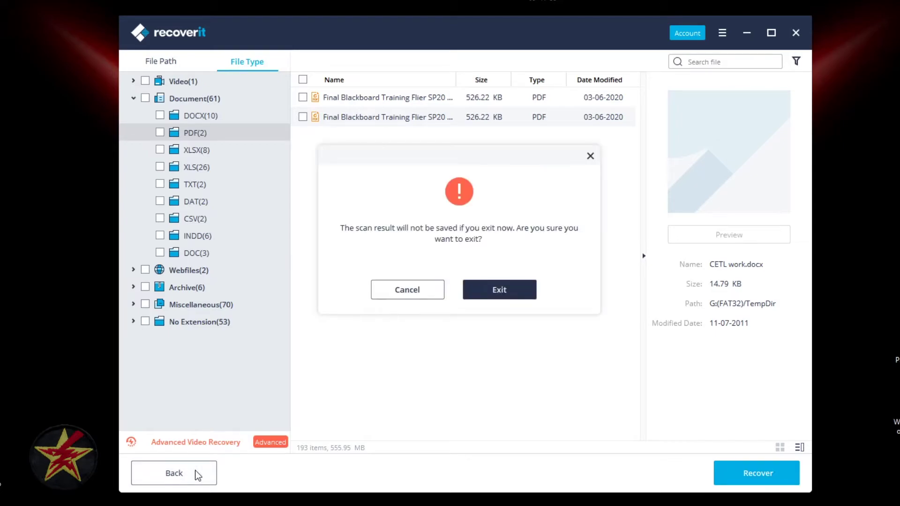
{"action": "left_click", "coordinate": [499, 289]}
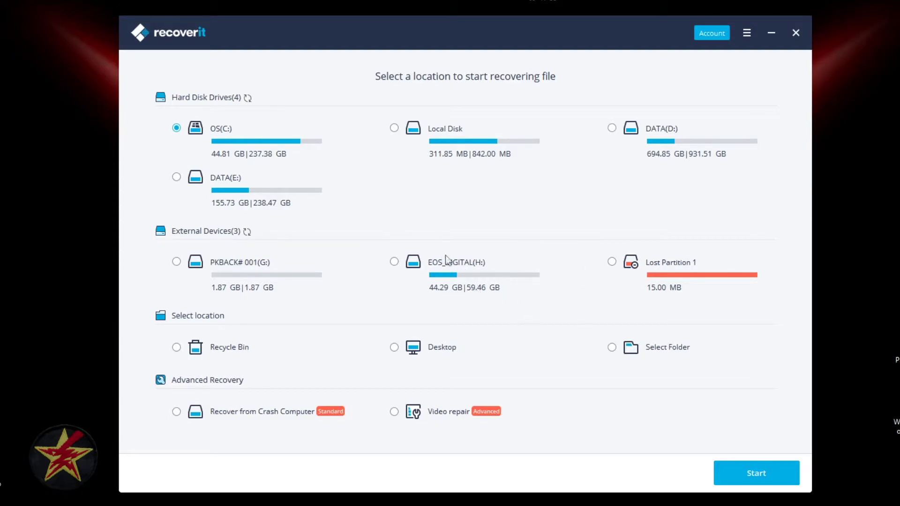
Step: Select EOS_DIGITAL (H:), start its scan and group the results by file type
{"action": "left_click", "coordinate": [394, 262]}
{"action": "left_click", "coordinate": [742, 474]}
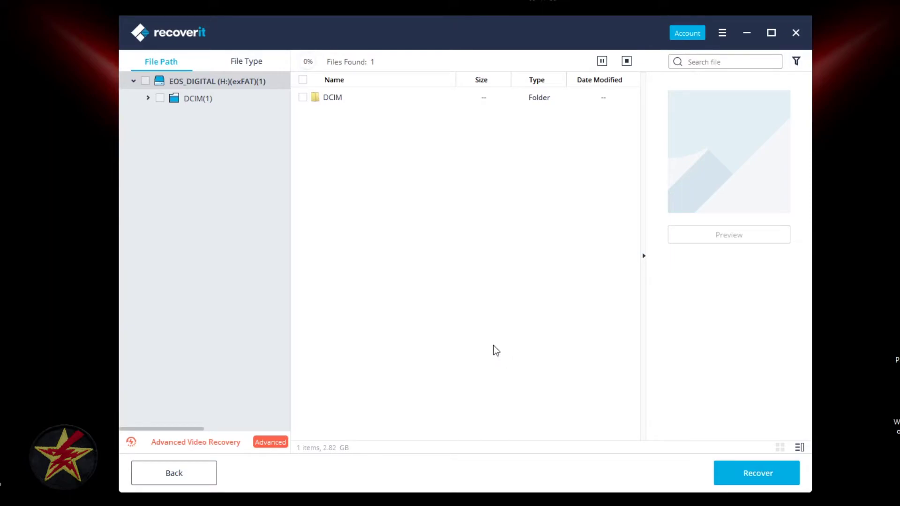
{"action": "left_click", "coordinate": [246, 62]}
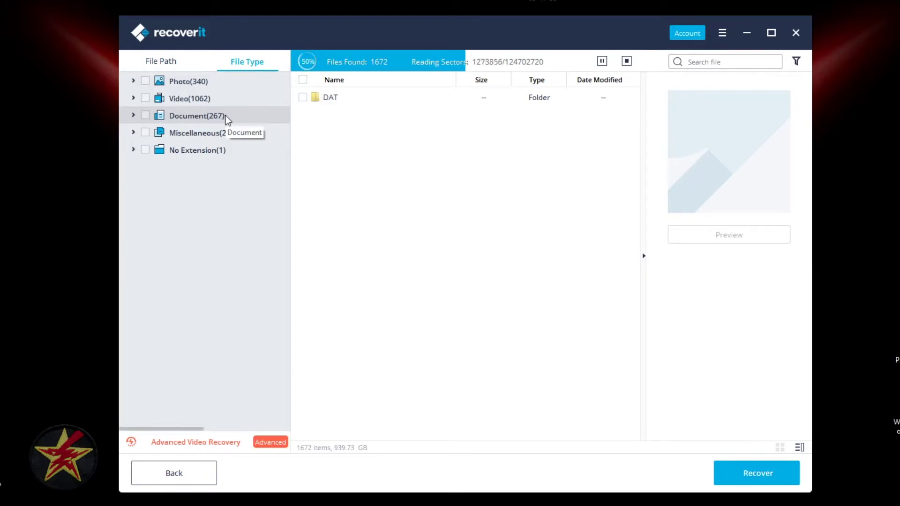
Step: Expand Photo and list the 340 JPG photos found so far
{"action": "left_click", "coordinate": [133, 81]}
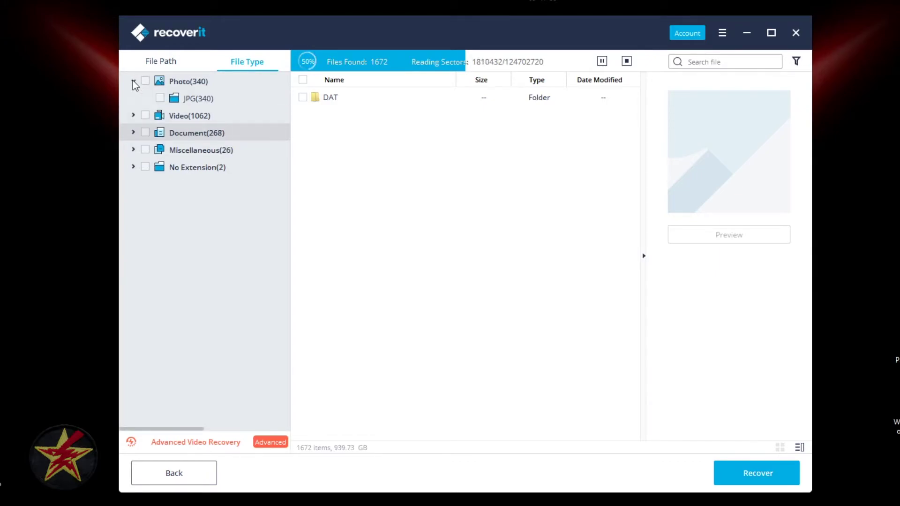
{"action": "left_click", "coordinate": [200, 97]}
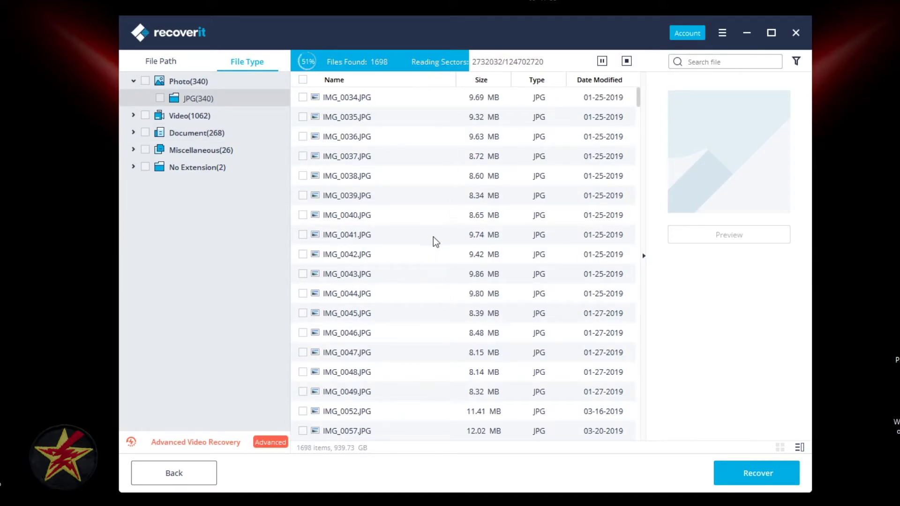
{"action": "scroll", "coordinate": [433, 236], "scroll_direction": "down", "scroll_amount": 3}
{"action": "scroll", "coordinate": [433, 236], "scroll_direction": "down", "scroll_amount": 3}
{"action": "scroll", "coordinate": [433, 235], "scroll_direction": "down", "scroll_amount": 3}
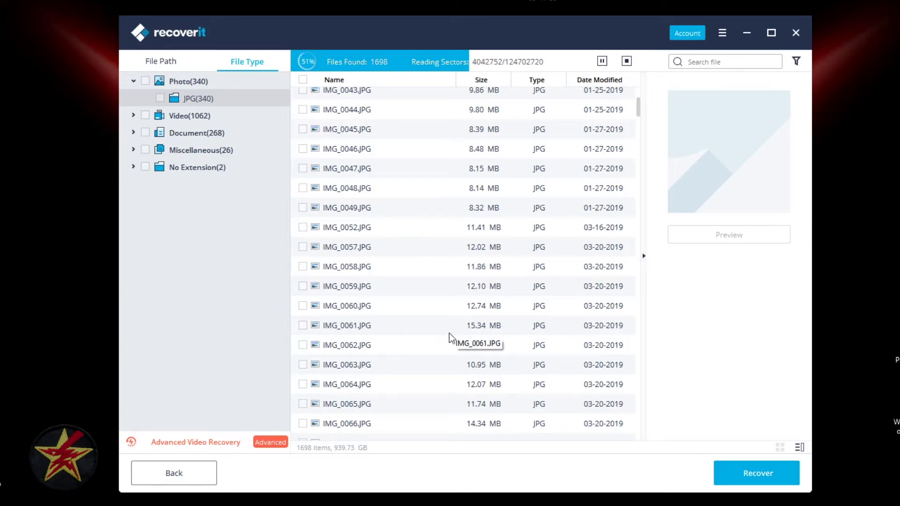
Step: View IMG_0061.JPG full size and return to the JPG list
{"action": "left_click", "coordinate": [353, 328]}
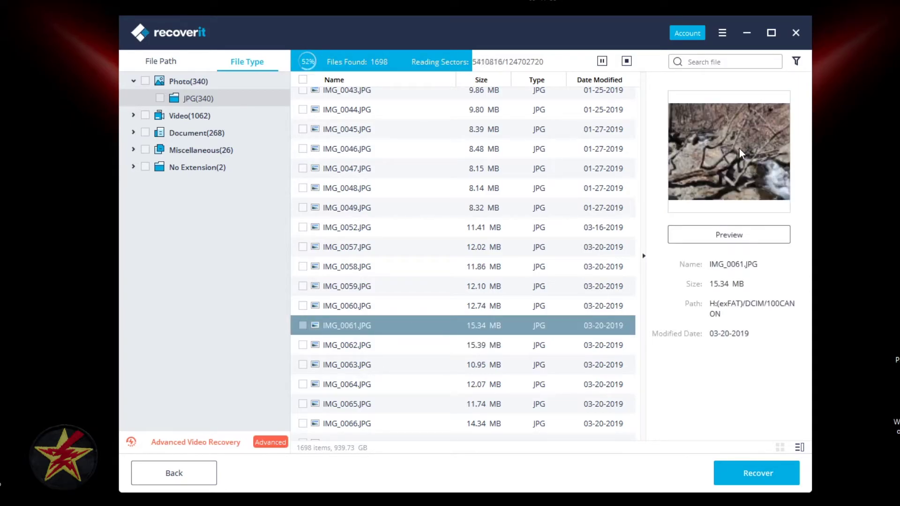
{"action": "left_click", "coordinate": [711, 235]}
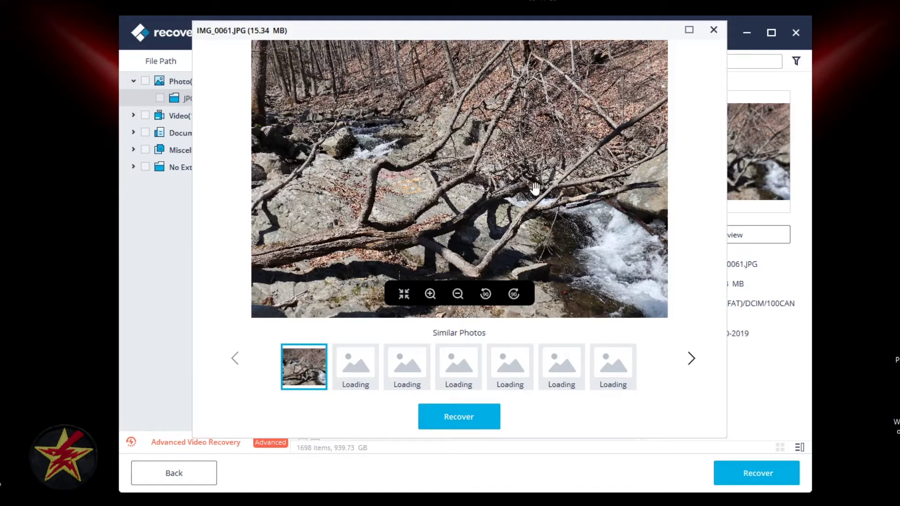
{"action": "left_click", "coordinate": [714, 30]}
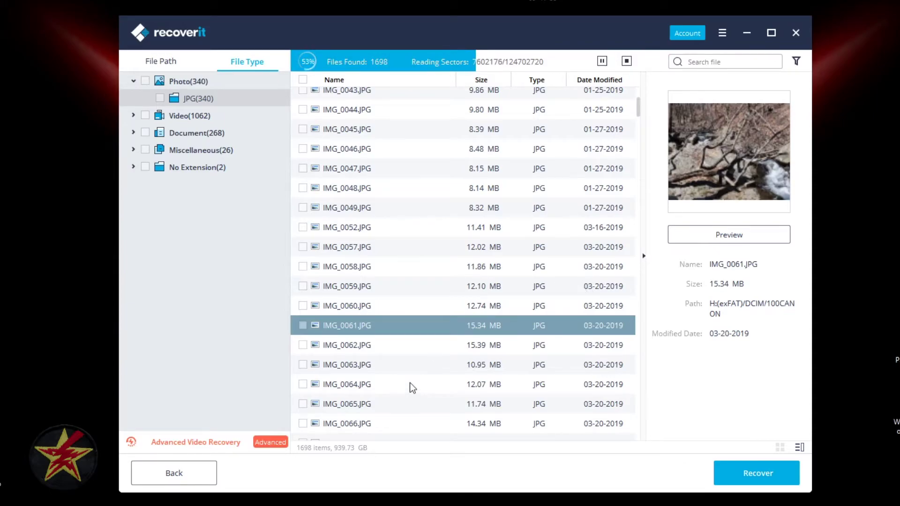
{"action": "scroll", "coordinate": [410, 383], "scroll_direction": "down", "scroll_amount": 2}
Step: View IMG_0068.JPG full size, return to the list and pause the scan
{"action": "left_click", "coordinate": [386, 389]}
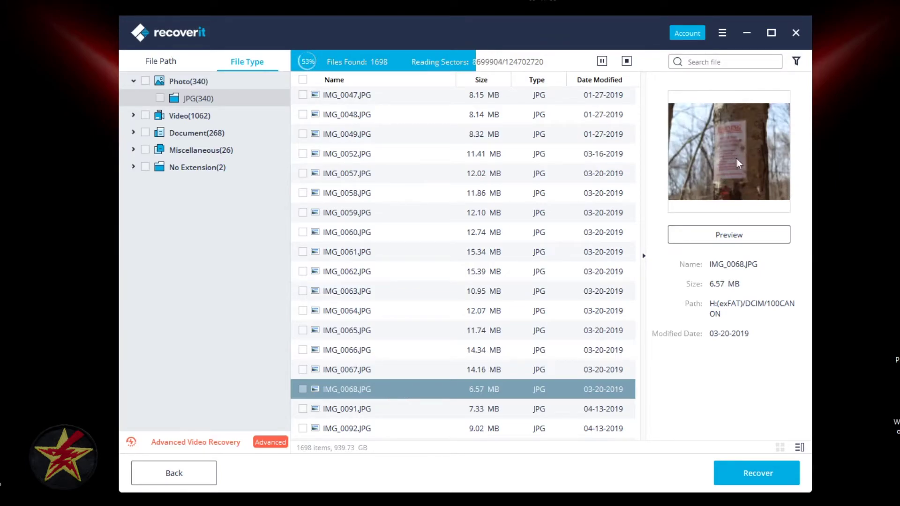
{"action": "left_click", "coordinate": [728, 235]}
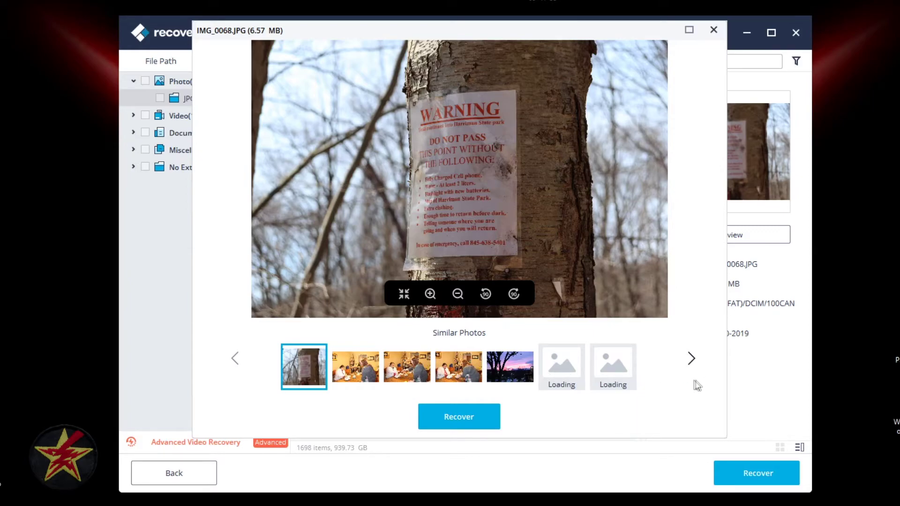
{"action": "left_click", "coordinate": [715, 30]}
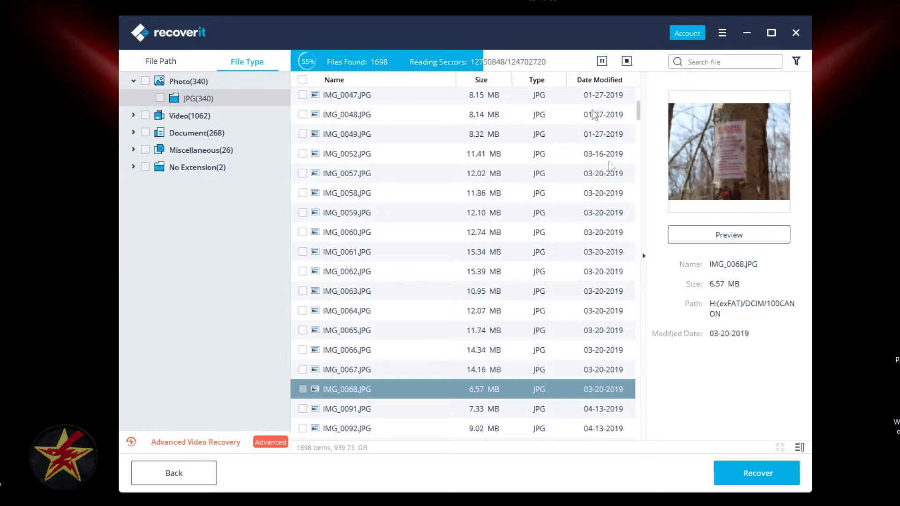
{"action": "left_click", "coordinate": [602, 62]}
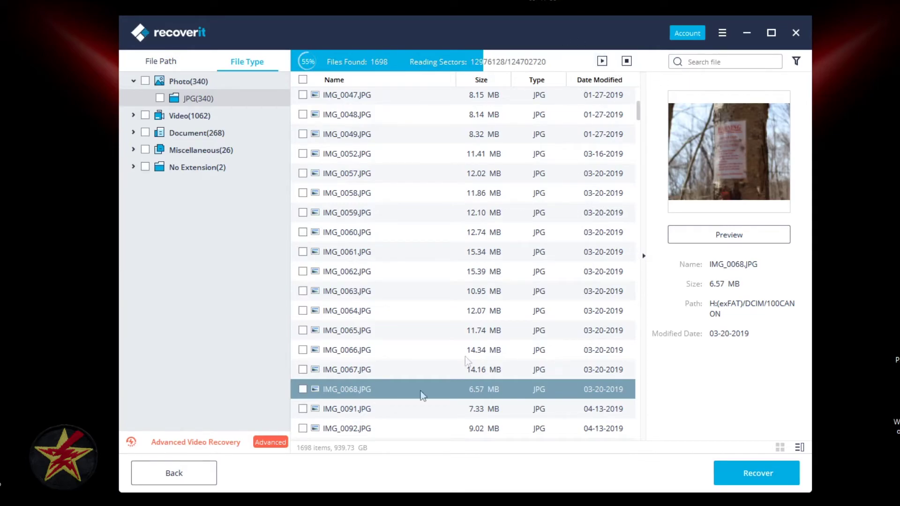
Step: Mark IMG_0068.JPG and start its recovery
{"action": "left_click", "coordinate": [303, 389]}
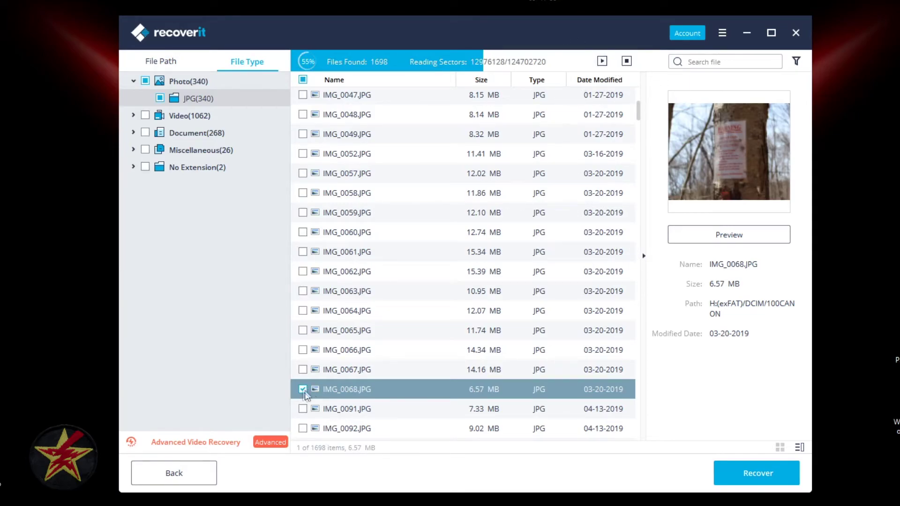
{"action": "left_click", "coordinate": [738, 472]}
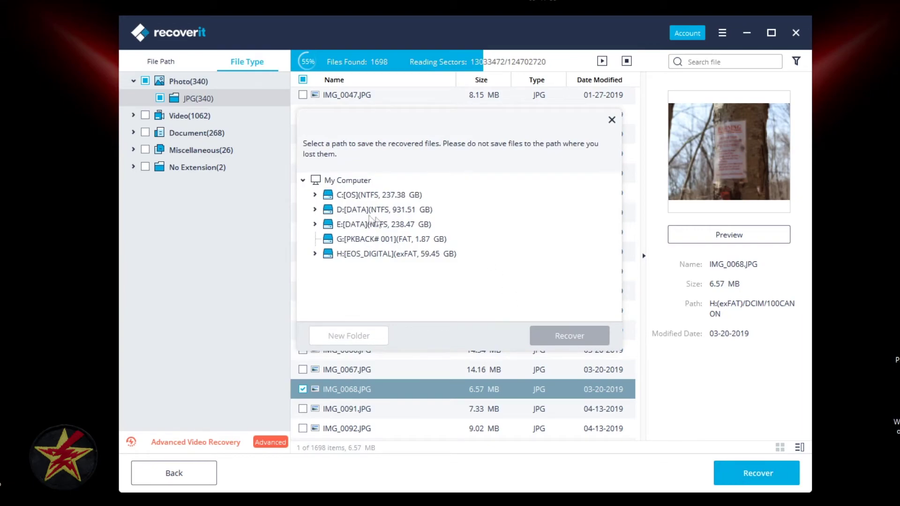
Step: Choose C:\Users\<user>\Desktop as the destination and recover the photo there
{"action": "left_click", "coordinate": [315, 195]}
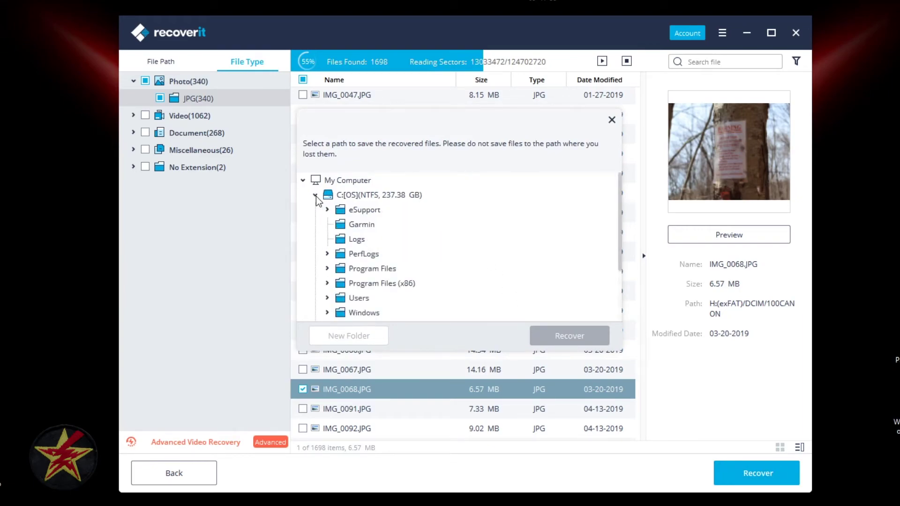
{"action": "scroll", "coordinate": [365, 261], "scroll_direction": "down", "scroll_amount": 3}
{"action": "left_click", "coordinate": [327, 254]}
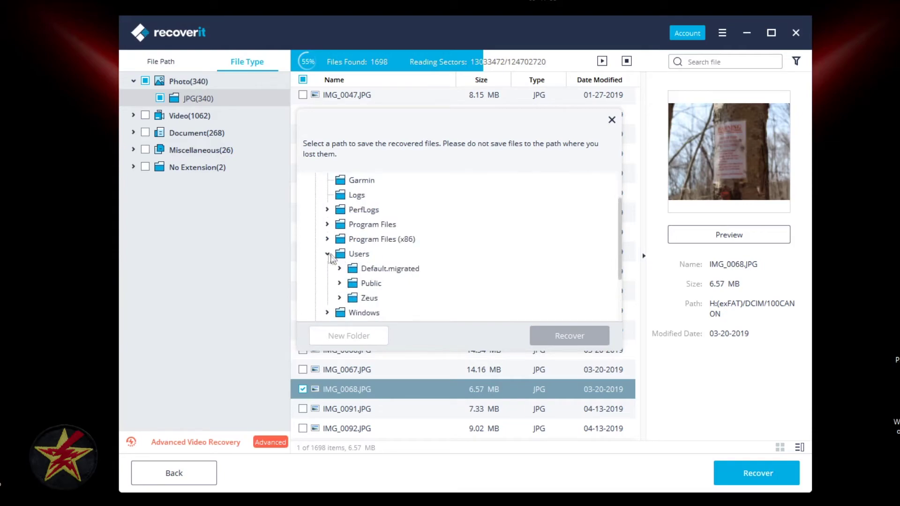
{"action": "left_click", "coordinate": [339, 298]}
{"action": "scroll", "coordinate": [403, 276], "scroll_direction": "down", "scroll_amount": 3}
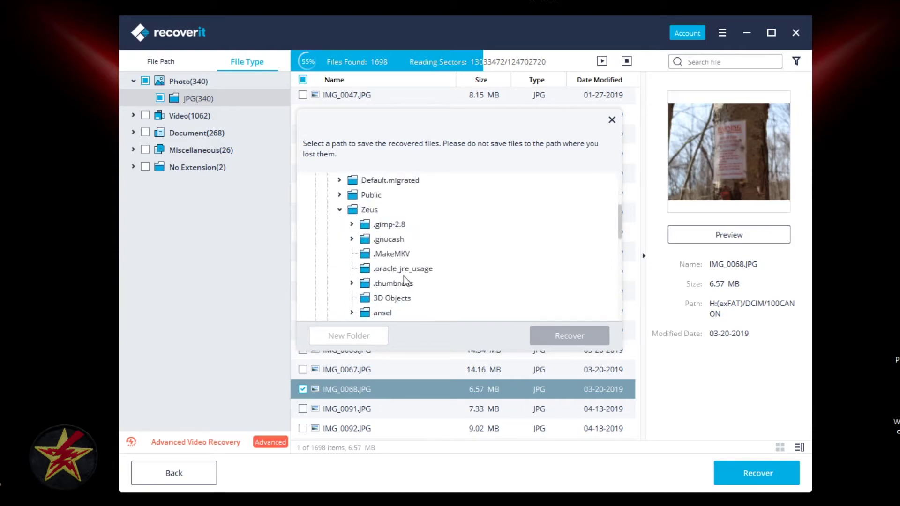
{"action": "scroll", "coordinate": [403, 276], "scroll_direction": "down", "scroll_amount": 2}
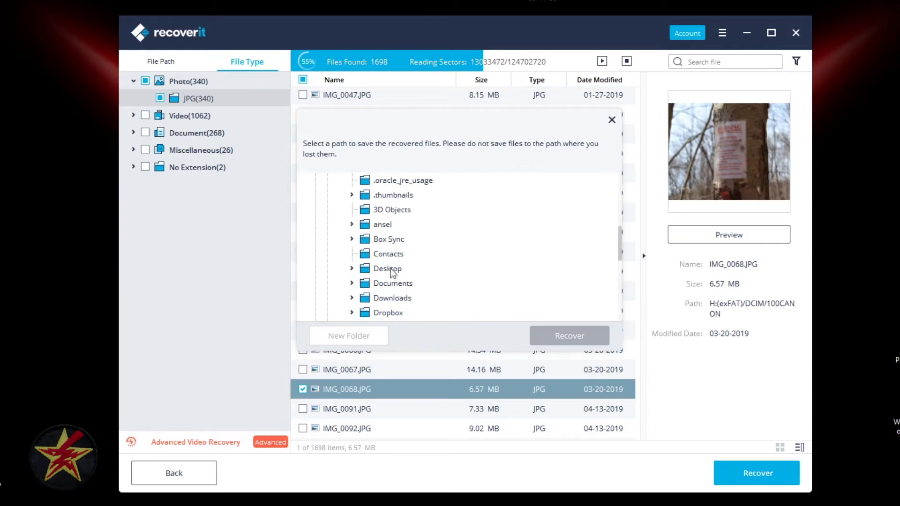
{"action": "left_click", "coordinate": [388, 269]}
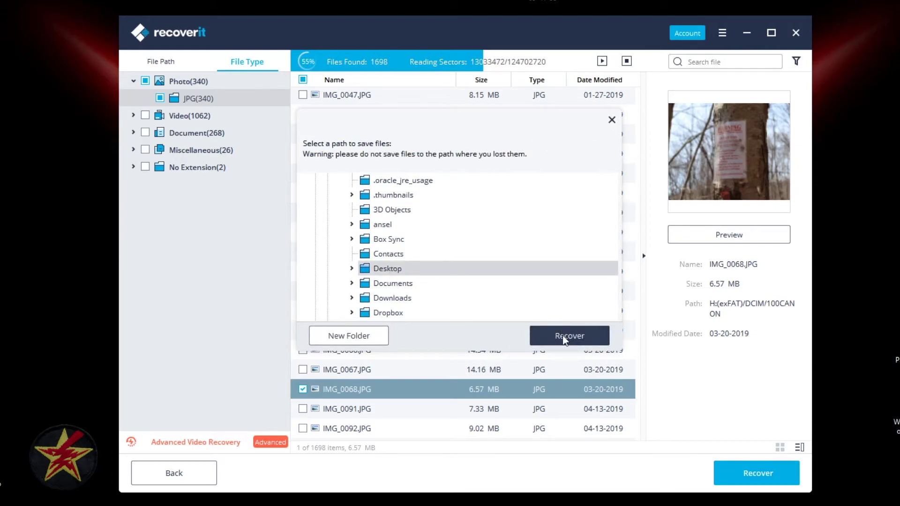
{"action": "left_click", "coordinate": [562, 335]}
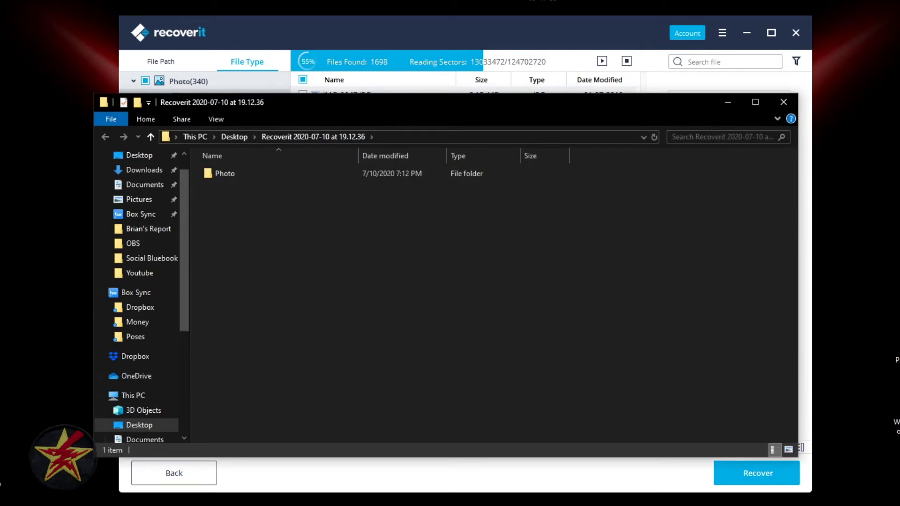
Step: Open Photo\JPG, view the recovered IMG_0068 in Photos and close the viewer
{"action": "double_click", "coordinate": [228, 177]}
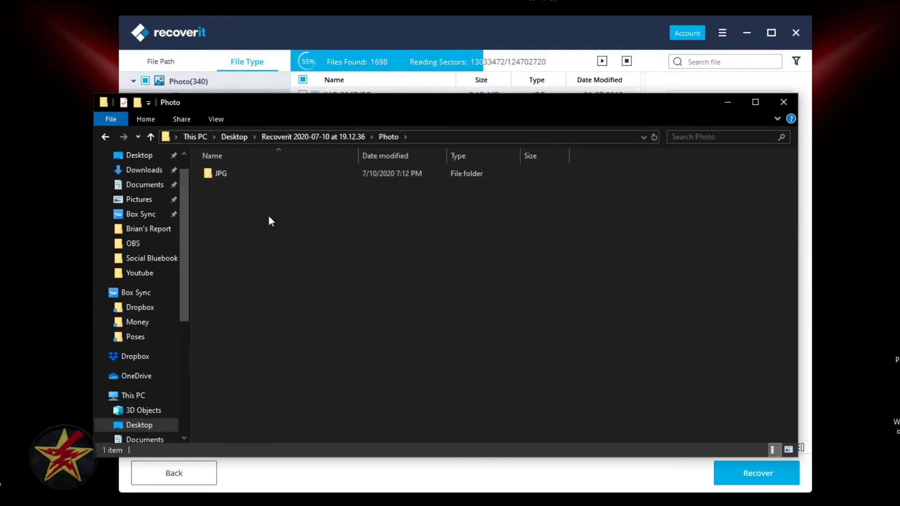
{"action": "double_click", "coordinate": [239, 177]}
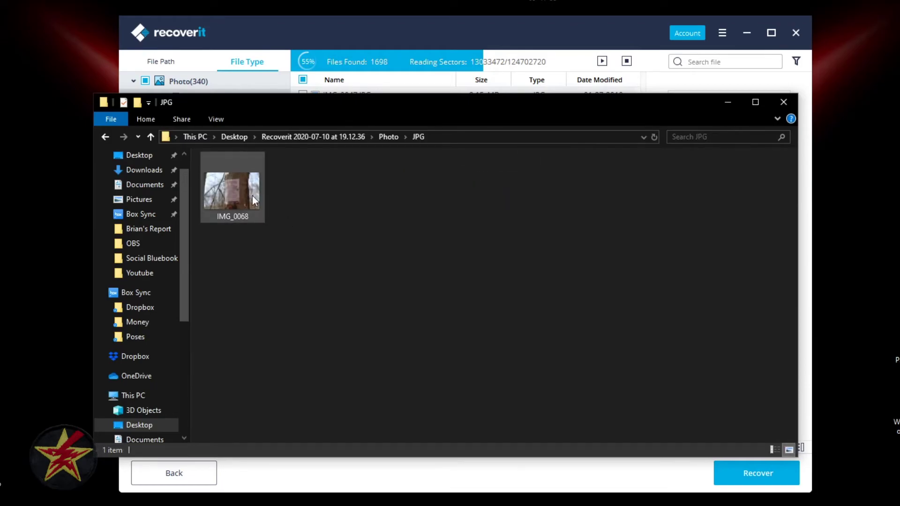
{"action": "double_click", "coordinate": [240, 190]}
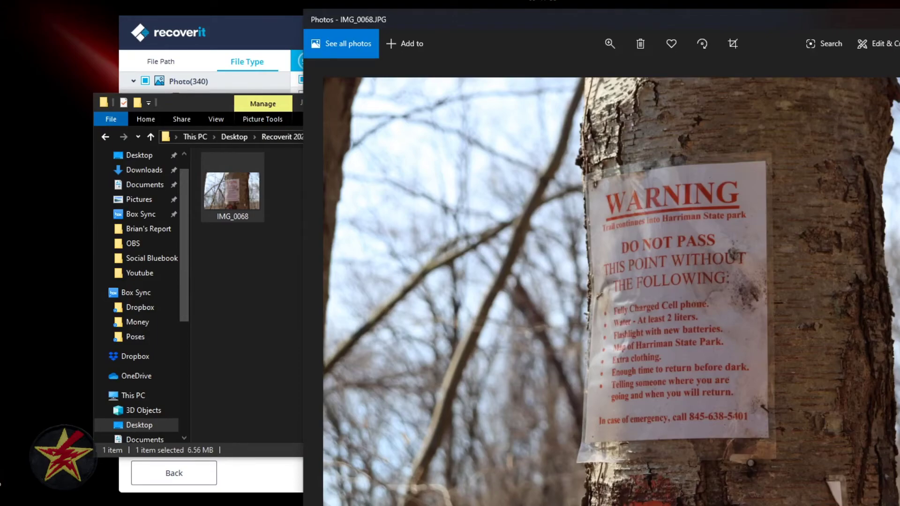
{"action": "key", "text": "alt+F4"}
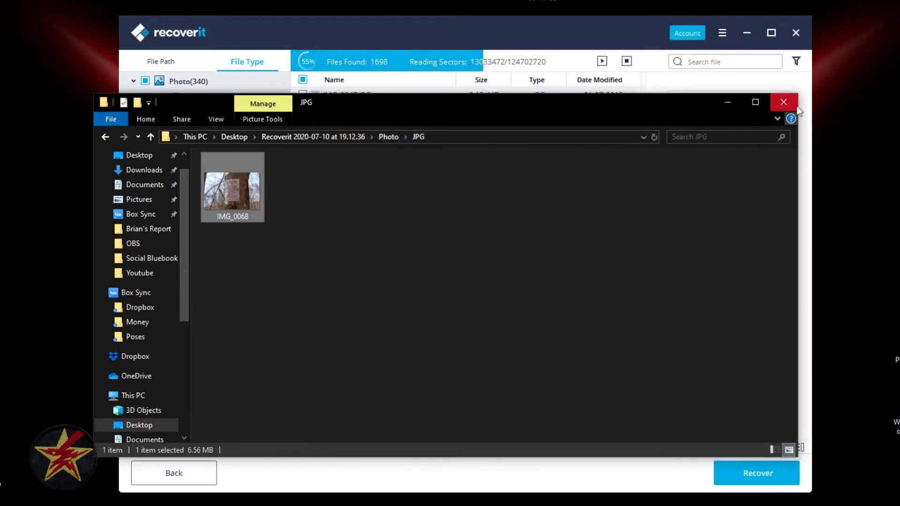
Step: Close File Explorer, dismiss the recovery success message and resume the paused scan
{"action": "left_click", "coordinate": [787, 105]}
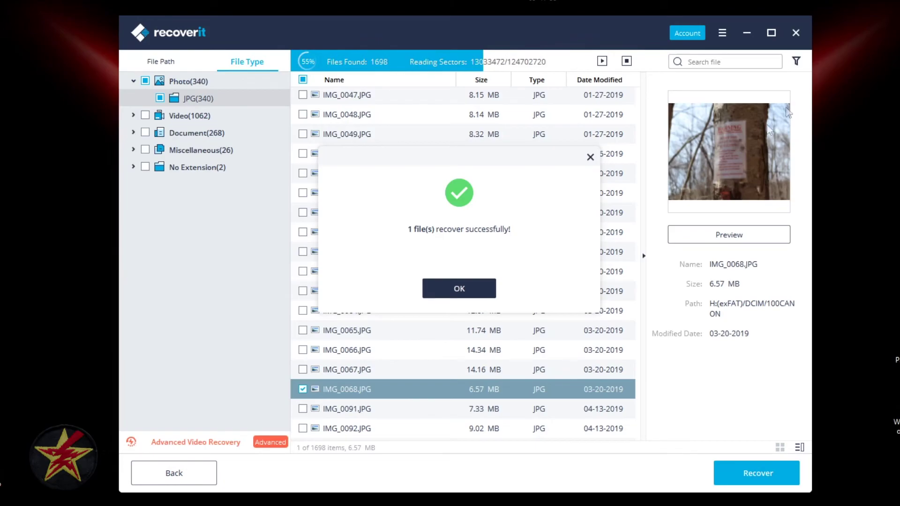
{"action": "left_click", "coordinate": [475, 294]}
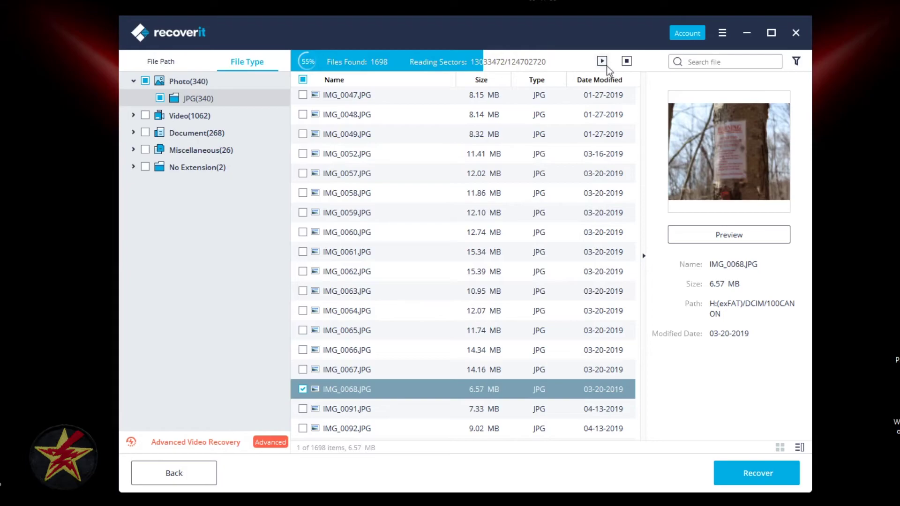
{"action": "left_click", "coordinate": [602, 61]}
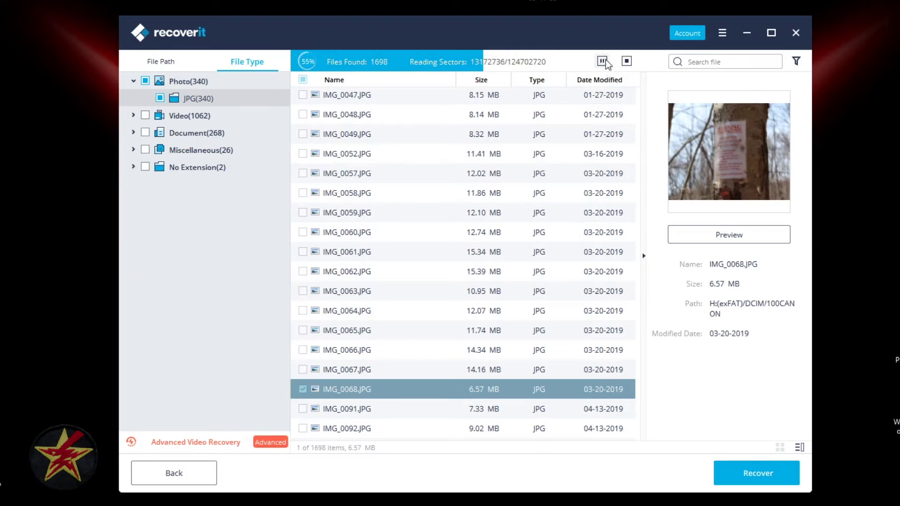
Step: List the found MP4 videos under Video and show MVI_0032.MP4's details
{"action": "left_click", "coordinate": [135, 114]}
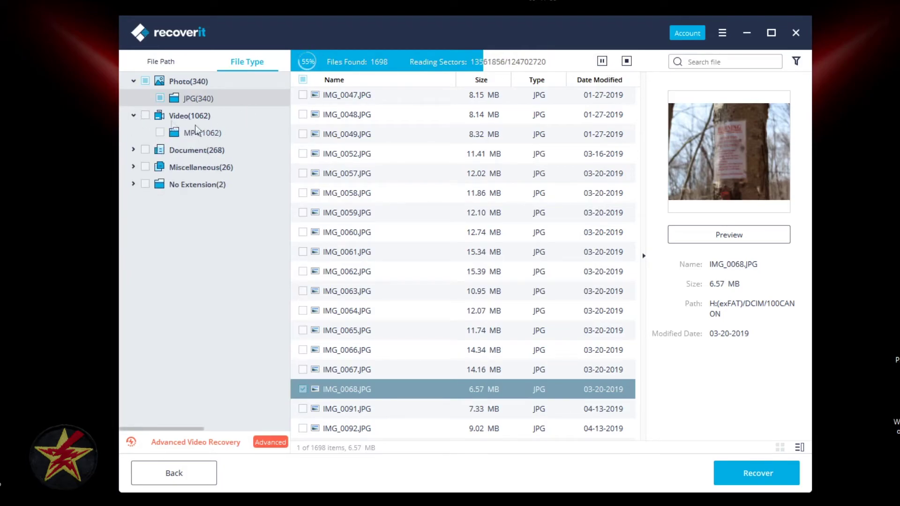
{"action": "left_click", "coordinate": [199, 133]}
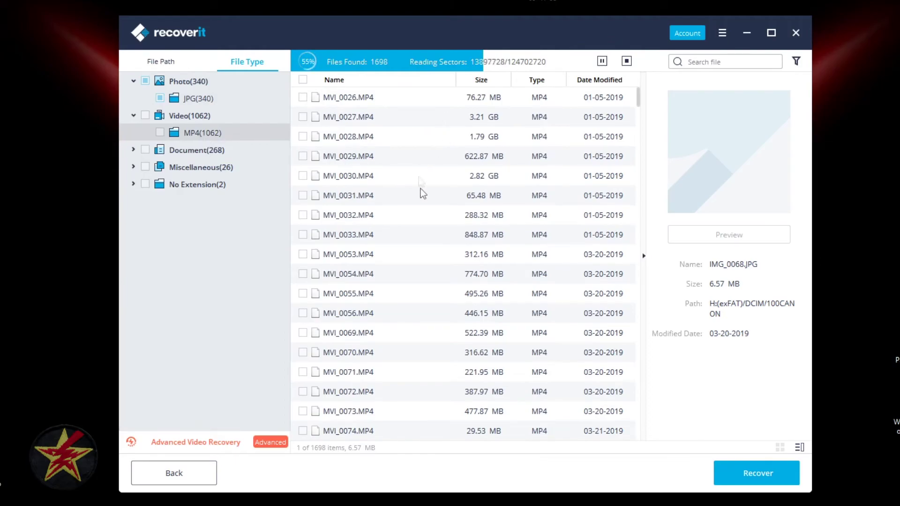
{"action": "left_click", "coordinate": [439, 214]}
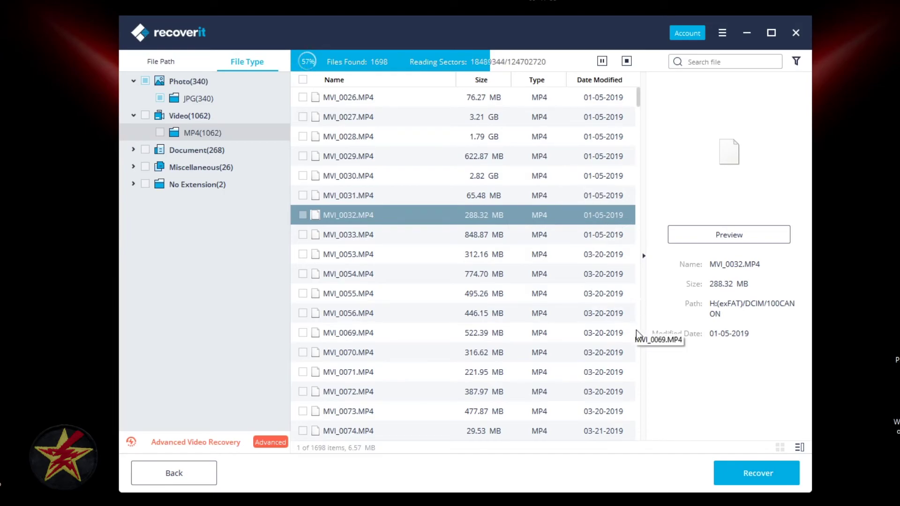
Step: Stop the scan, then leave the results without saving them
{"action": "left_click", "coordinate": [626, 61]}
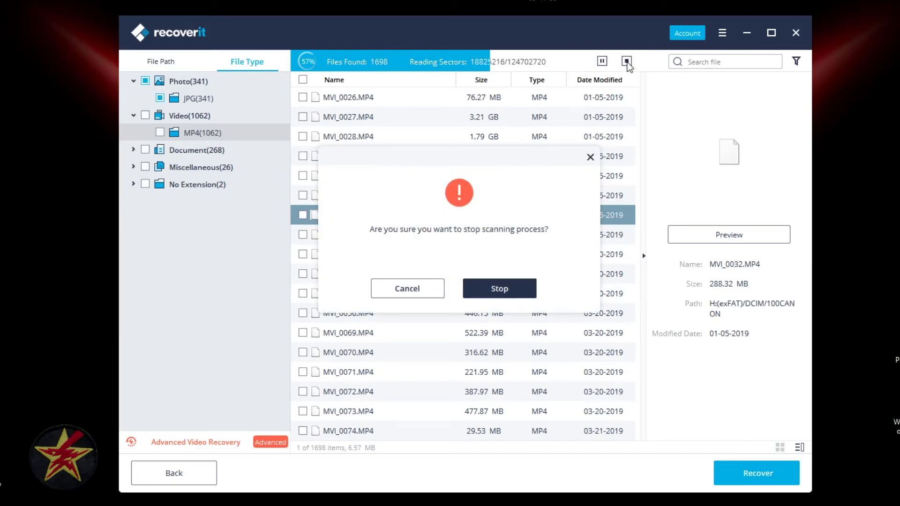
{"action": "left_click", "coordinate": [499, 288]}
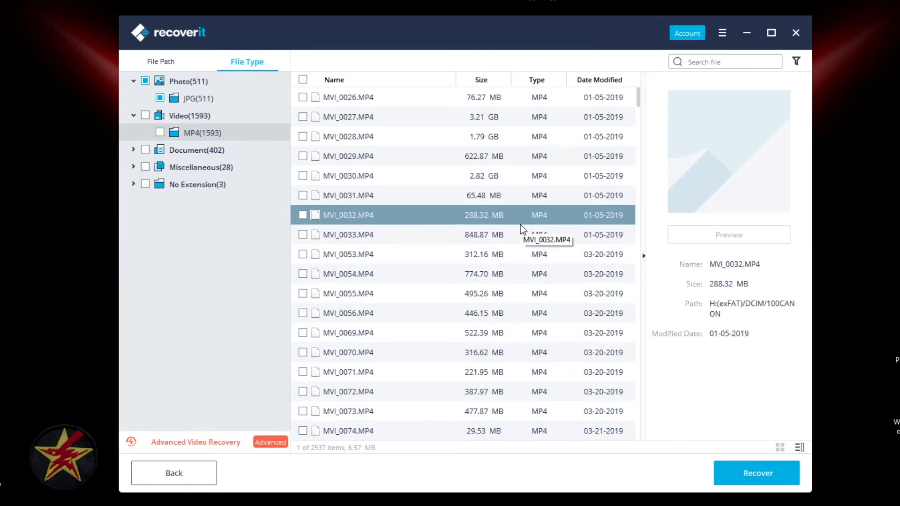
{"action": "left_click", "coordinate": [173, 472]}
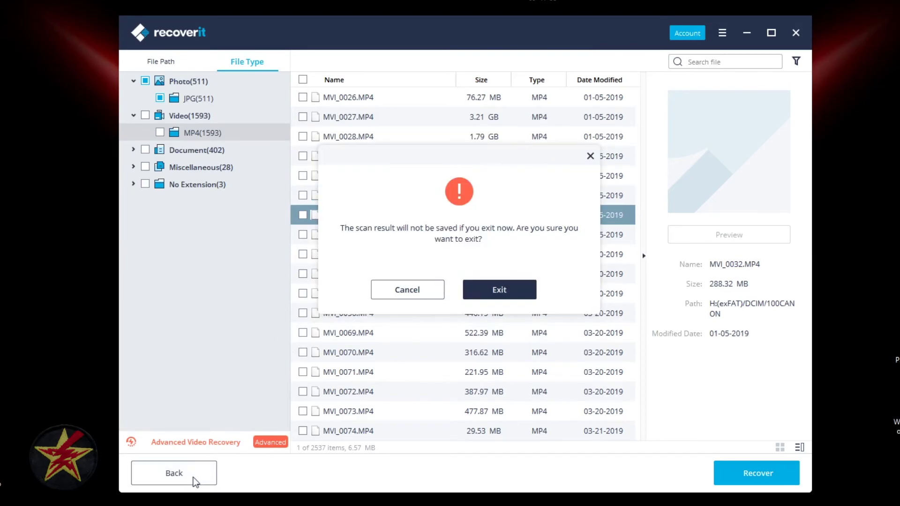
{"action": "left_click", "coordinate": [499, 290]}
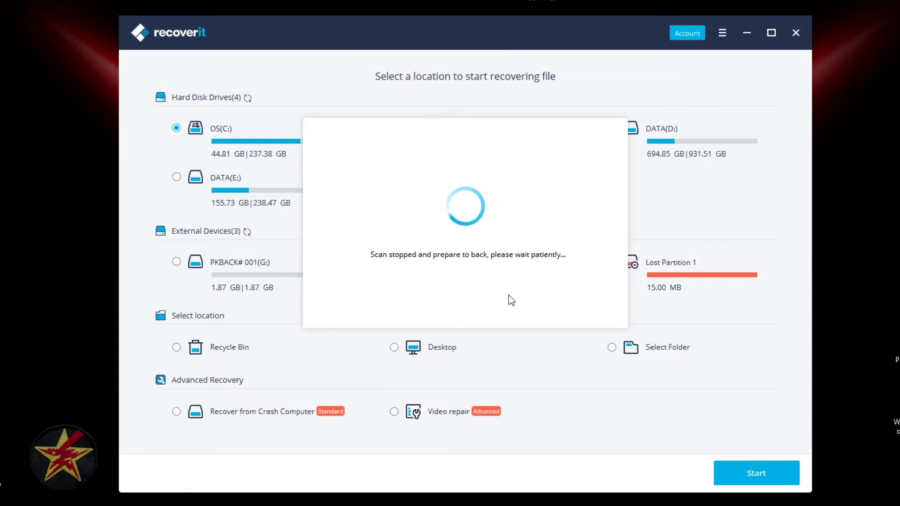